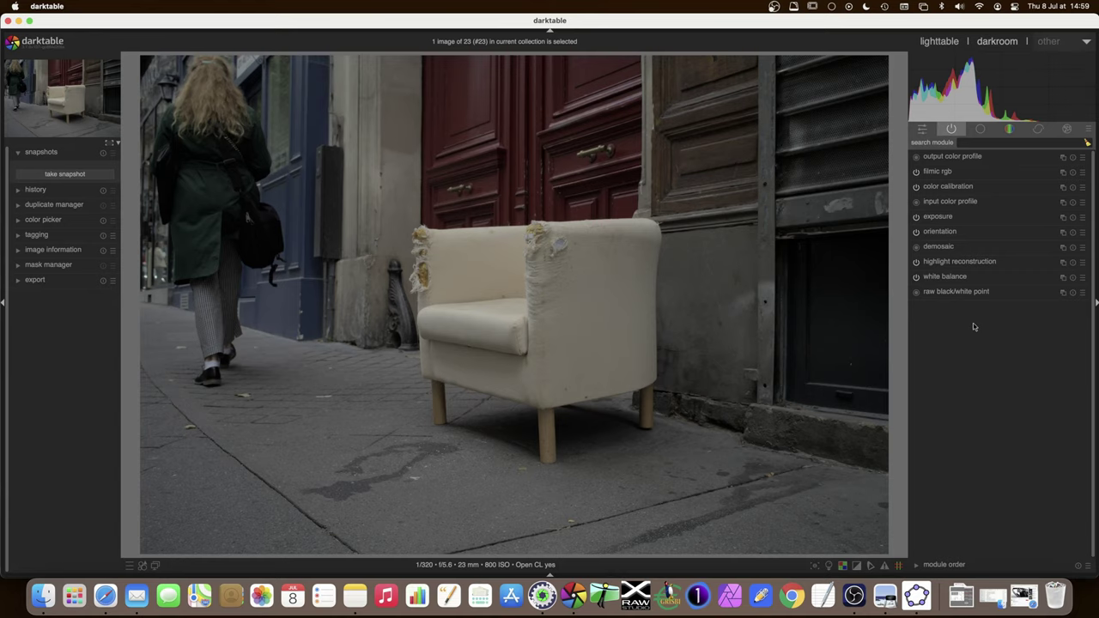
# Expand the exposure module and switch on ISO 12646 colour assessment mode
pyautogui.moveTo(973, 299)
pyautogui.moveTo(941, 220)
pyautogui.click(953, 203)
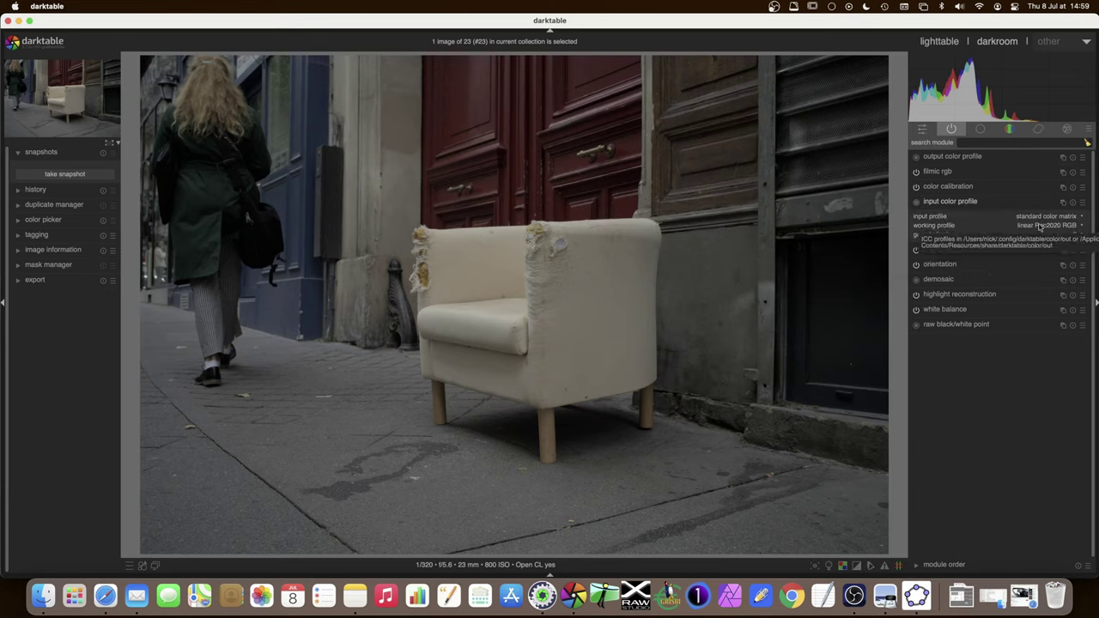
pyautogui.click(958, 204)
pyautogui.click(943, 219)
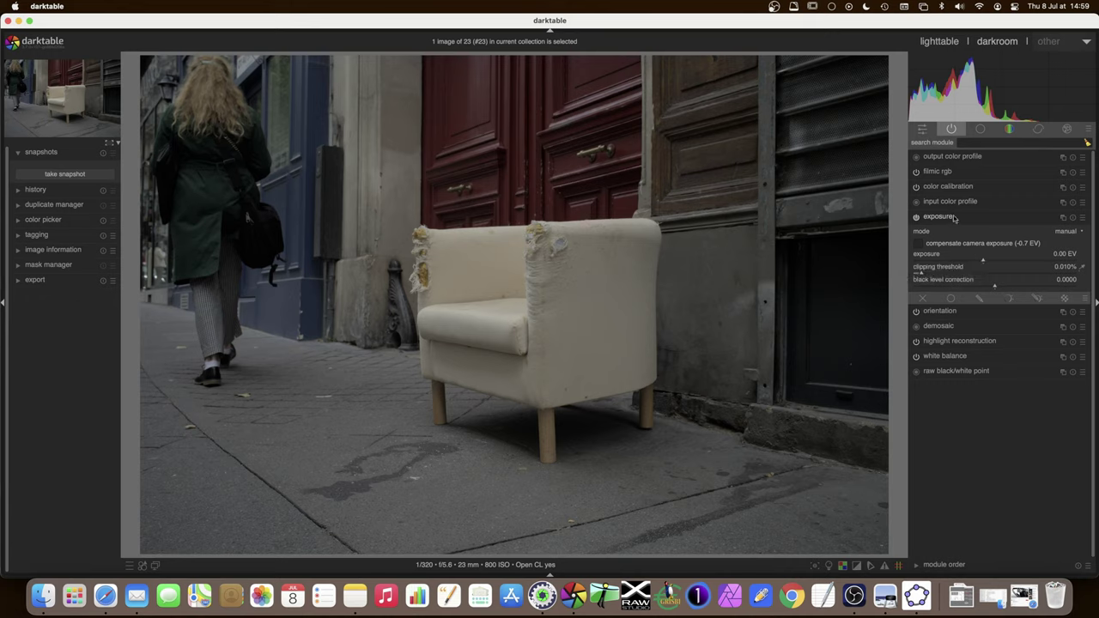
pyautogui.click(829, 567)
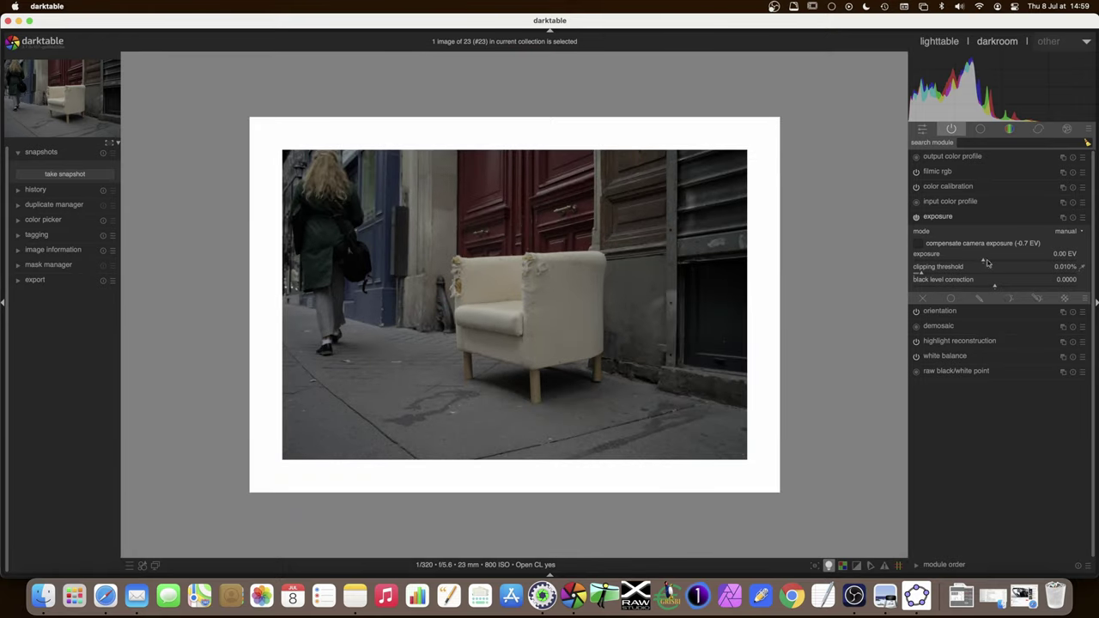
# Raise exposure to +1.40 EV and collapse the exposure module
pyautogui.moveTo(984, 264); pyautogui.dragTo(1017, 264)
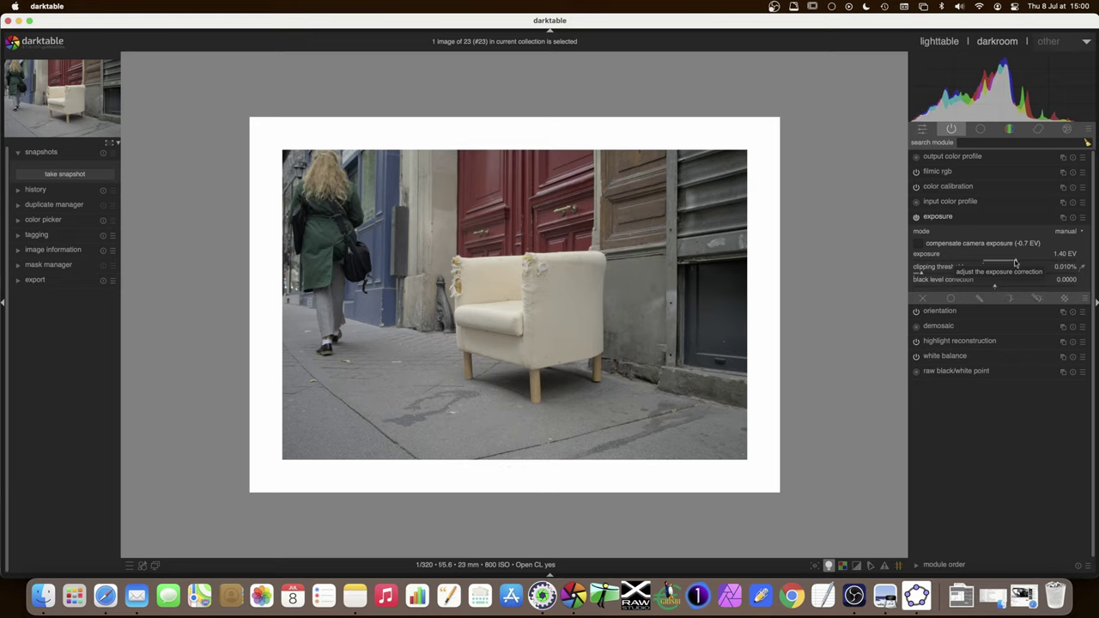
pyautogui.click(938, 217)
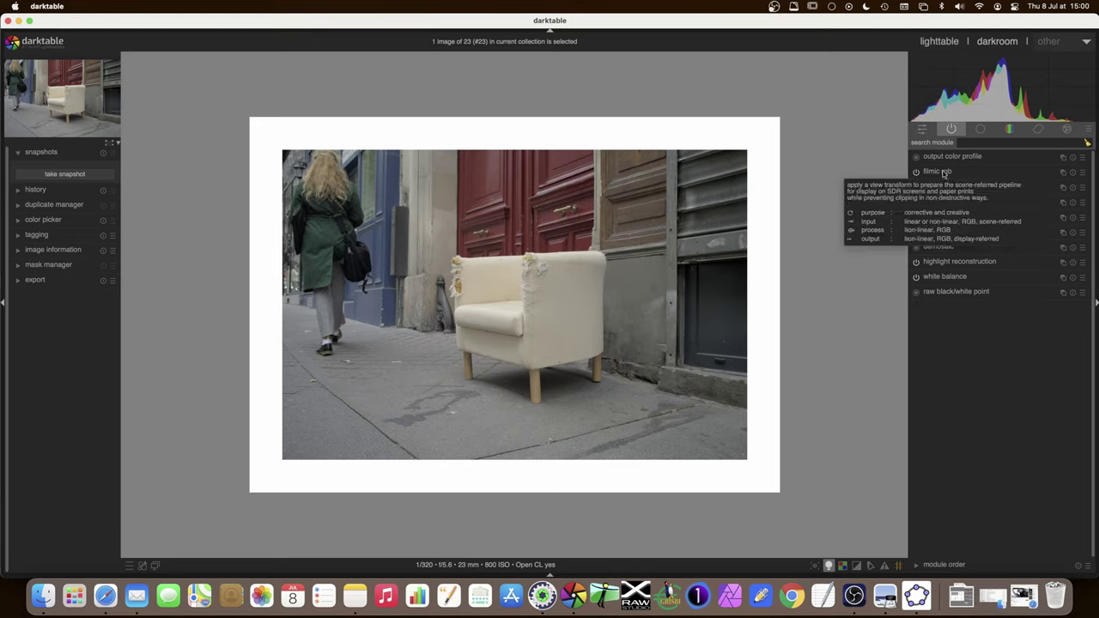
pyautogui.click(945, 172)
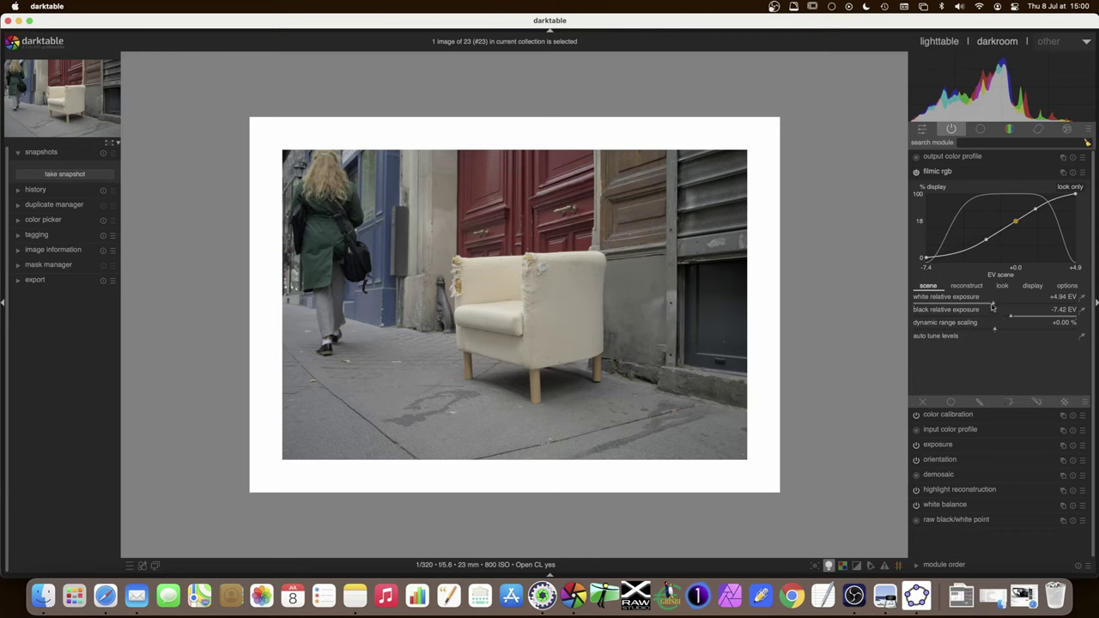
# In filmic rgb, set white relative exposure to +3.64 EV and black relative exposure to -5.36 EV
pyautogui.moveTo(994, 306); pyautogui.dragTo(951, 306)
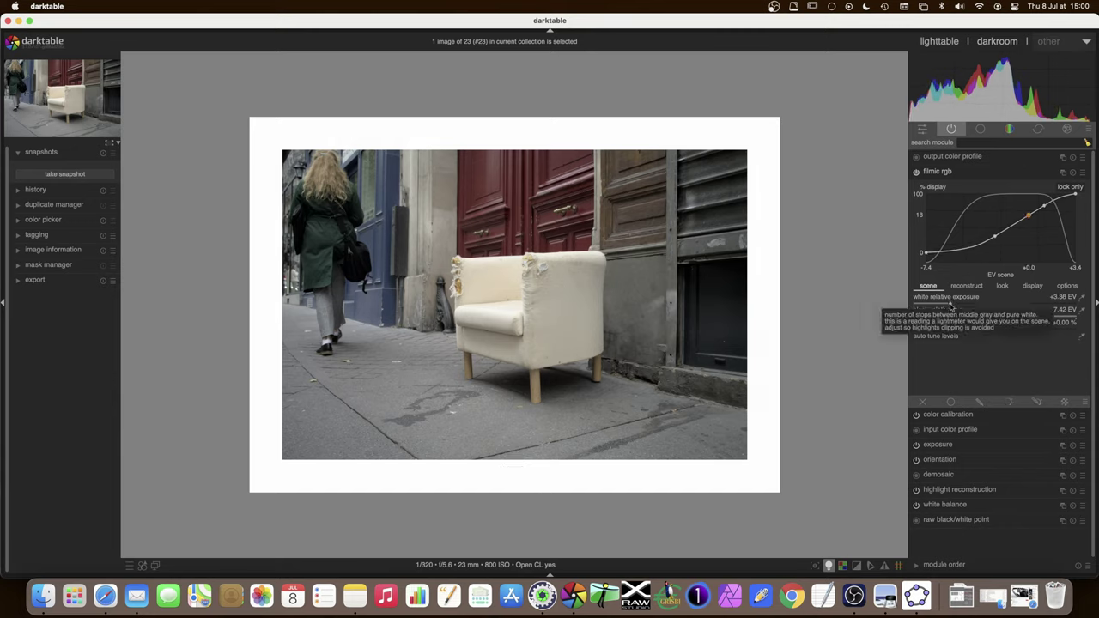
pyautogui.click(1083, 298)
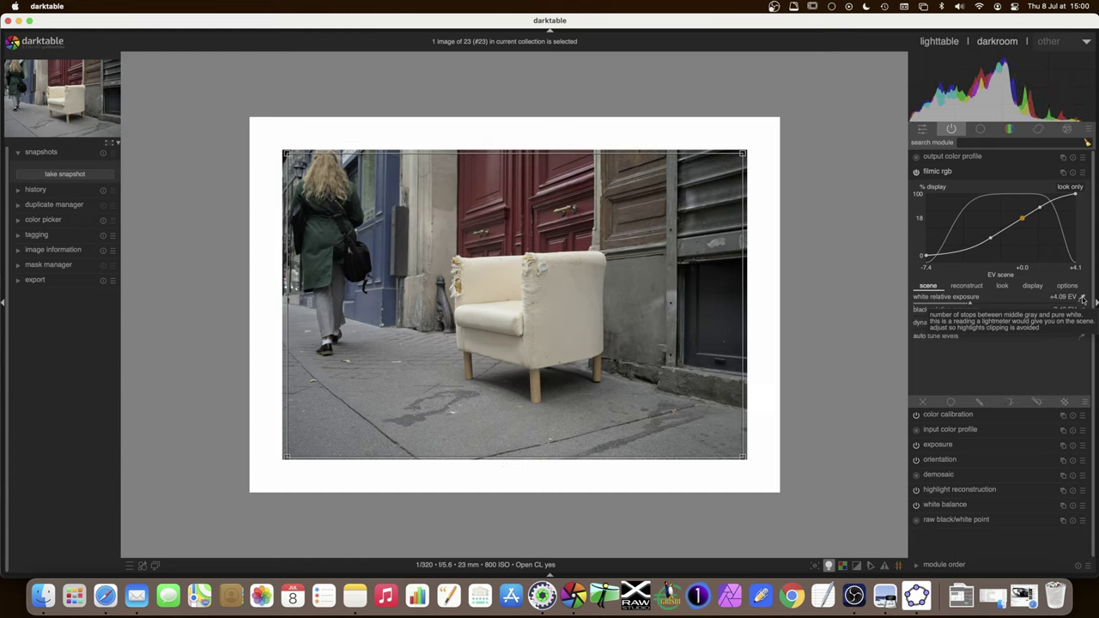
pyautogui.click(959, 303)
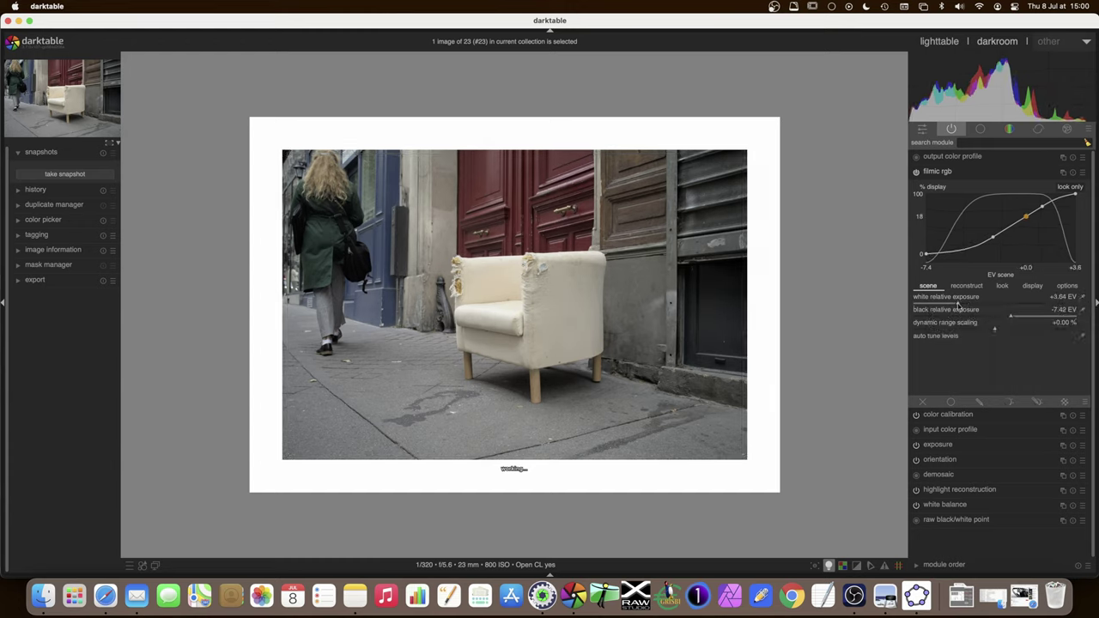
pyautogui.moveTo(1012, 319); pyautogui.dragTo(1042, 319)
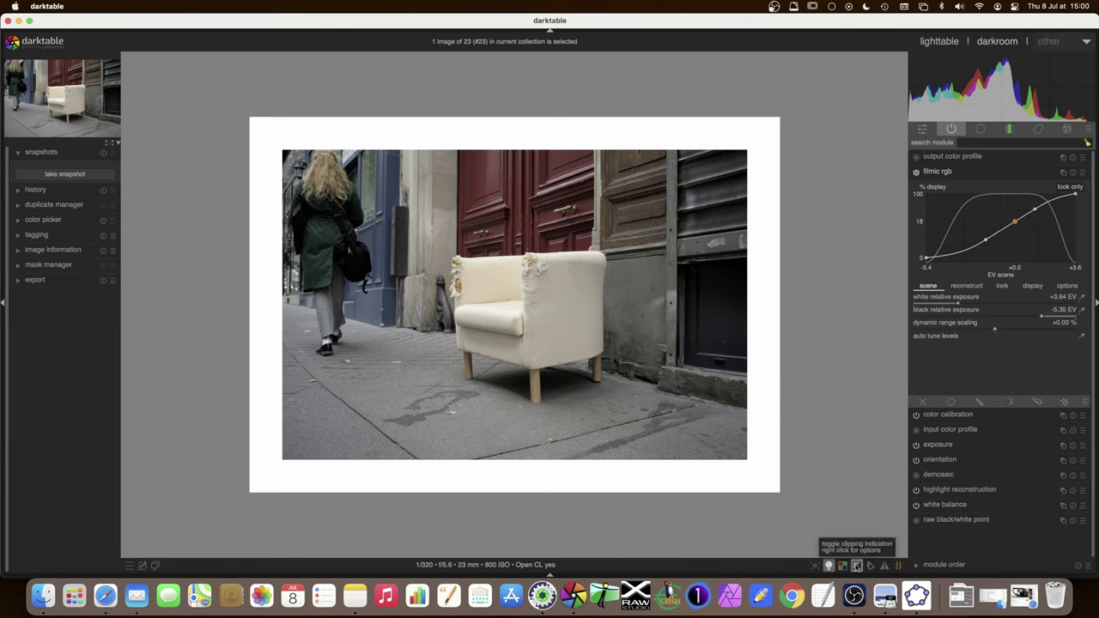
pyautogui.click(856, 566)
# Set filmic black relative exposure to -6.18 EV and go to the look settings
pyautogui.moveTo(1041, 318)
pyautogui.mouseDown()
pyautogui.moveTo(1056, 317)
pyautogui.moveTo(1030, 320)
pyautogui.mouseUp()
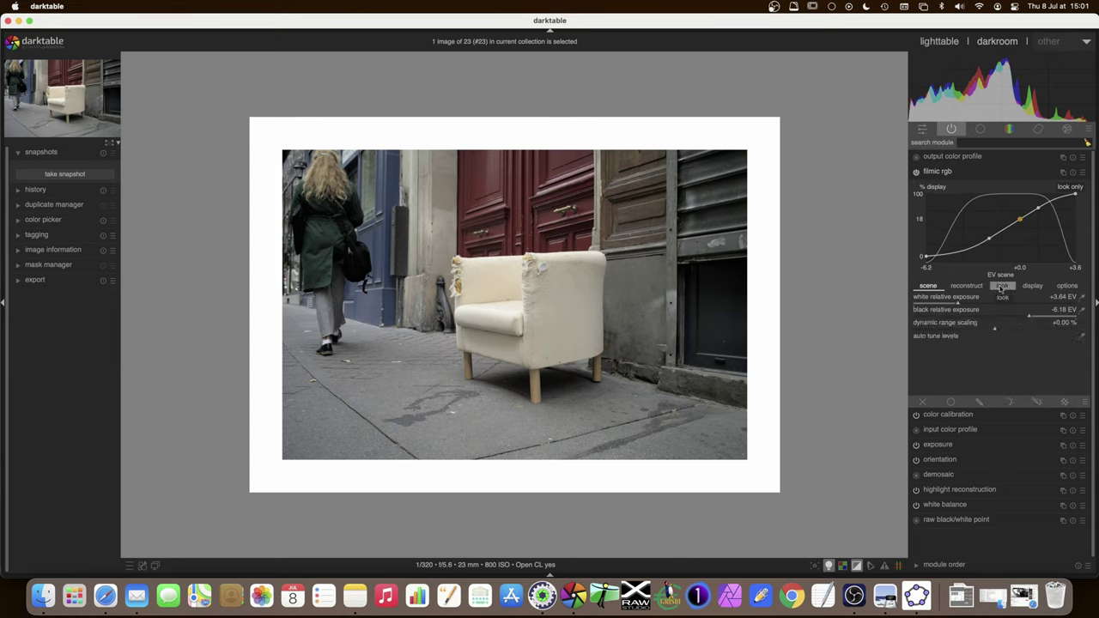
pyautogui.click(1003, 286)
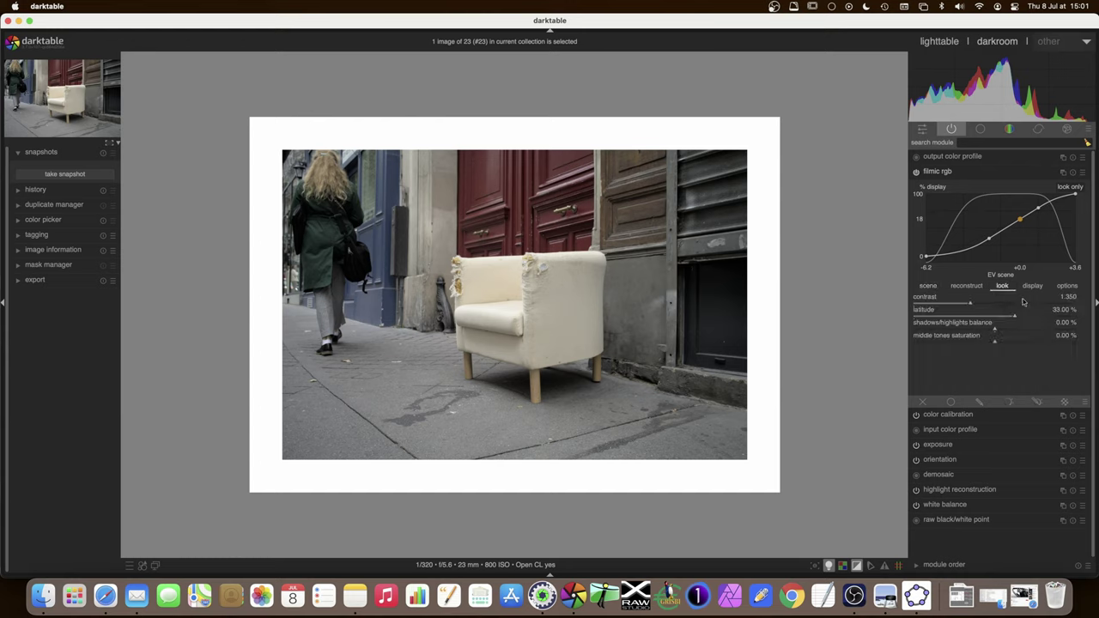
pyautogui.click(1069, 287)
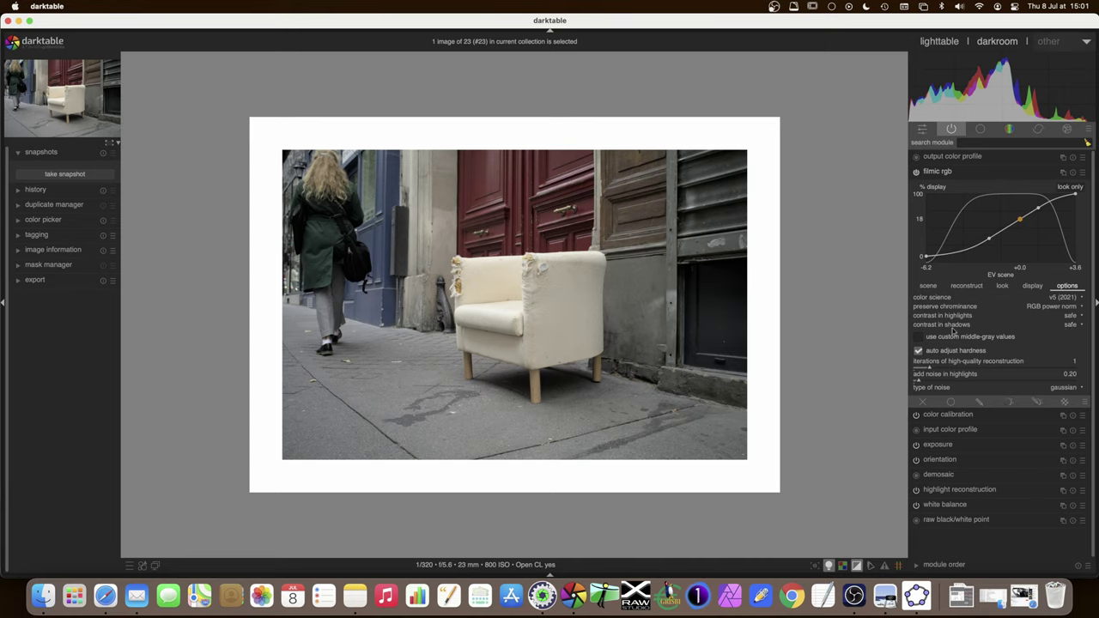
pyautogui.click(1002, 286)
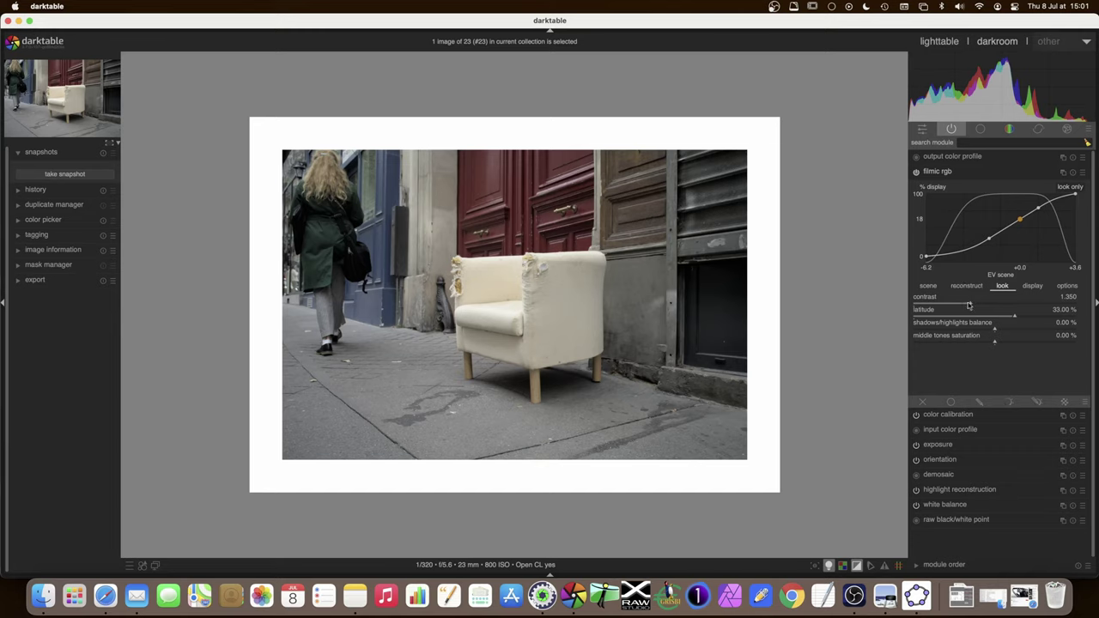
# Set filmic contrast to 1.493 and latitude to 44.38%, then leave colour assessment mode
pyautogui.moveTo(974, 304)
pyautogui.mouseDown()
pyautogui.moveTo(1009, 304)
pyautogui.moveTo(995, 305)
pyautogui.mouseUp()
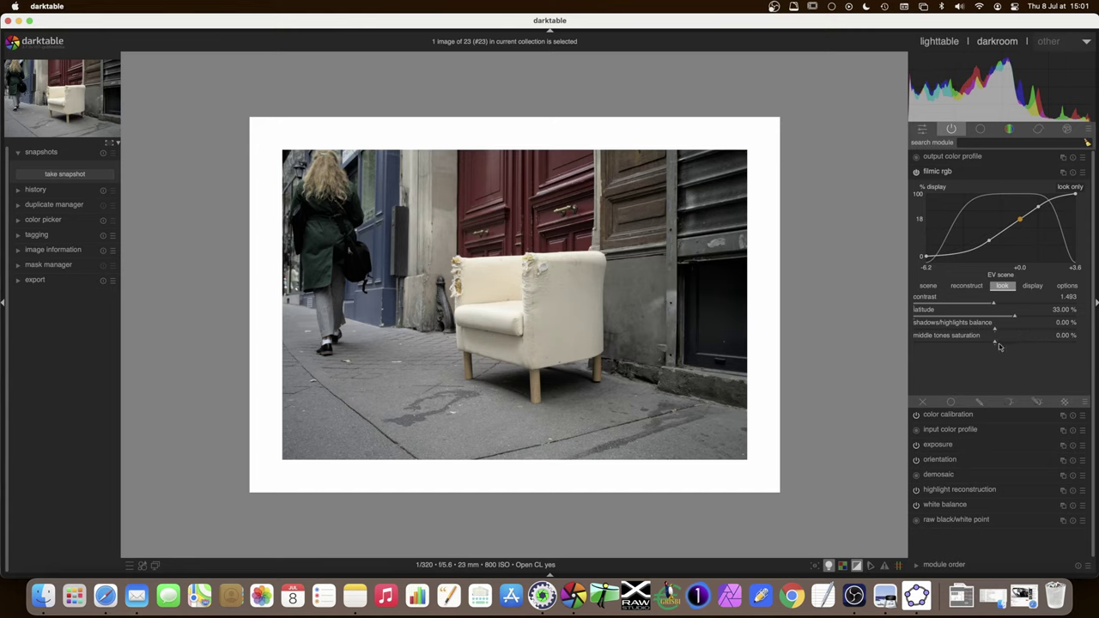
pyautogui.moveTo(1017, 320); pyautogui.dragTo(944, 320)
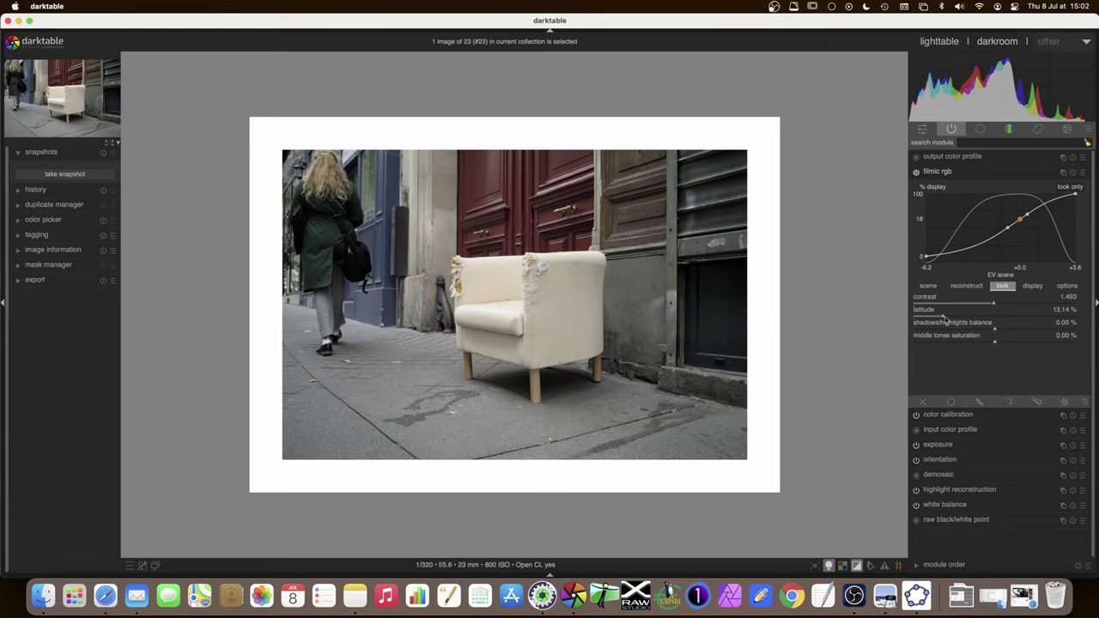
pyautogui.click(950, 320)
pyautogui.moveTo(950, 319); pyautogui.dragTo(1056, 320)
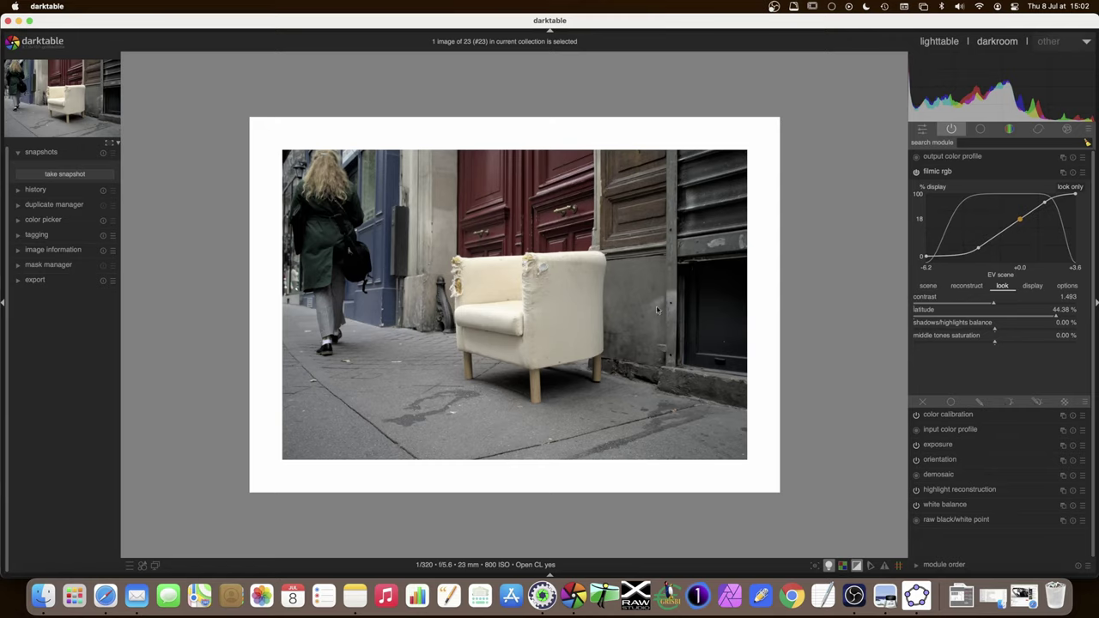
pyautogui.click(945, 171)
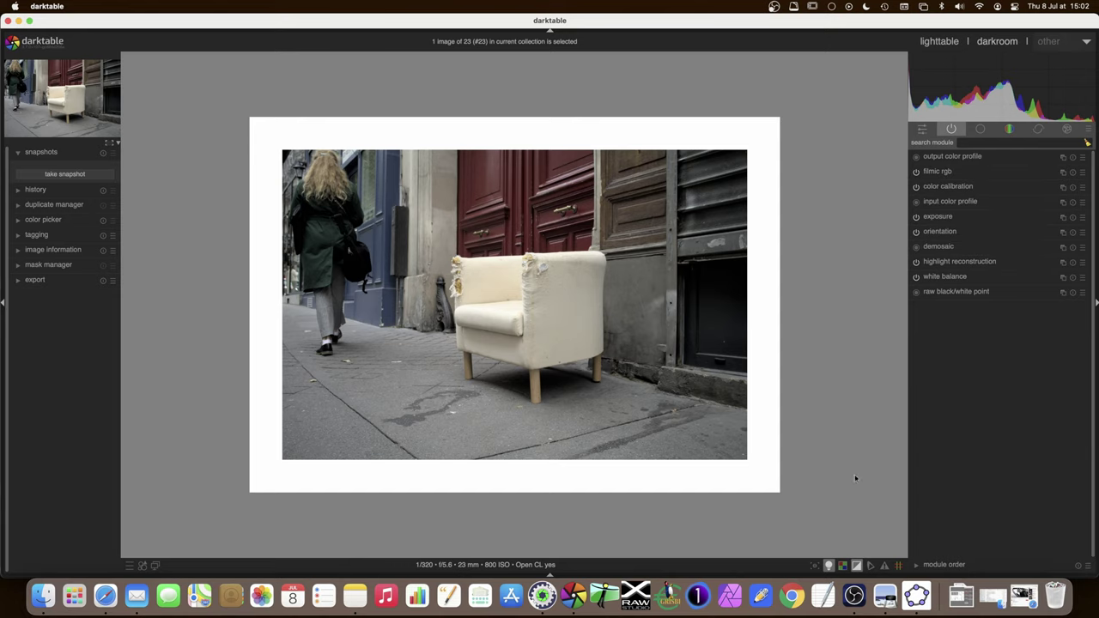
pyautogui.click(830, 566)
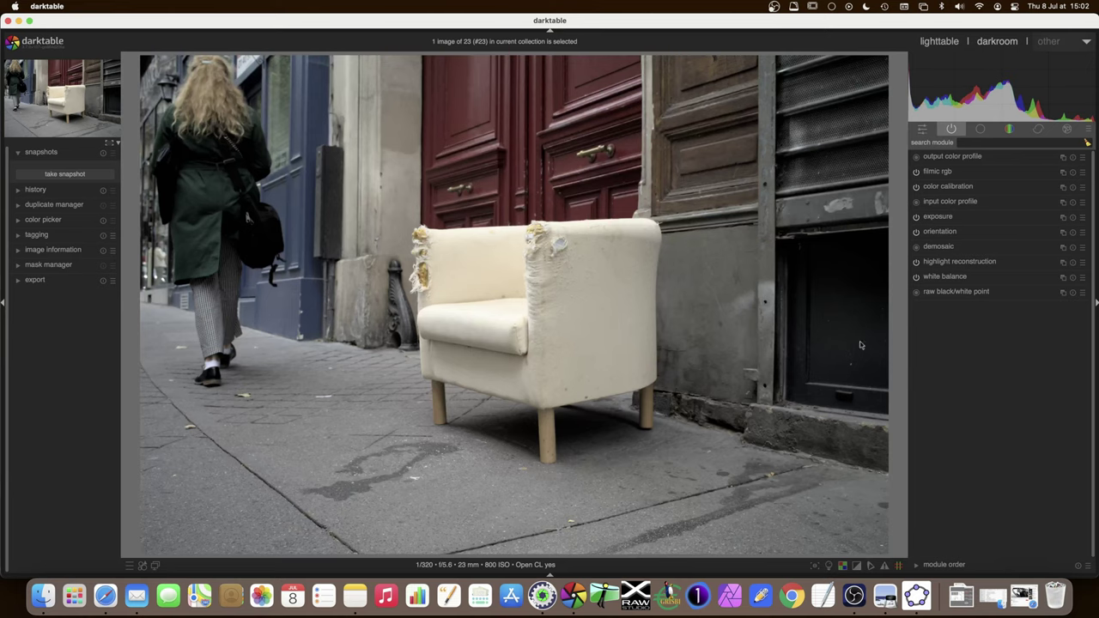
# Expand and enable the color balance rgb module
pyautogui.click(1011, 130)
pyautogui.click(960, 175)
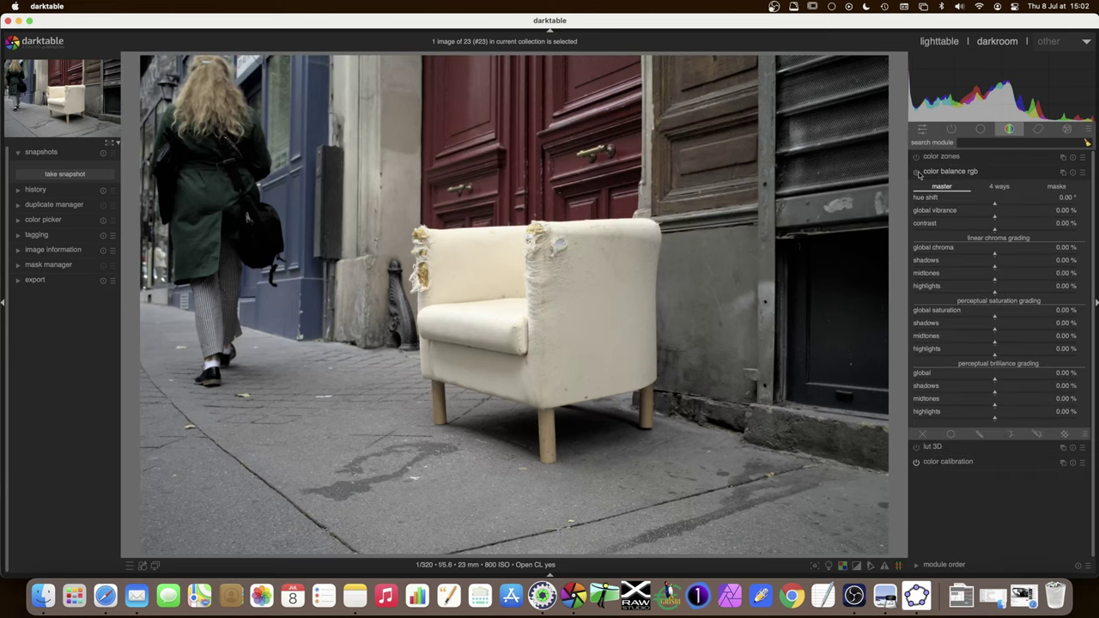
pyautogui.click(916, 173)
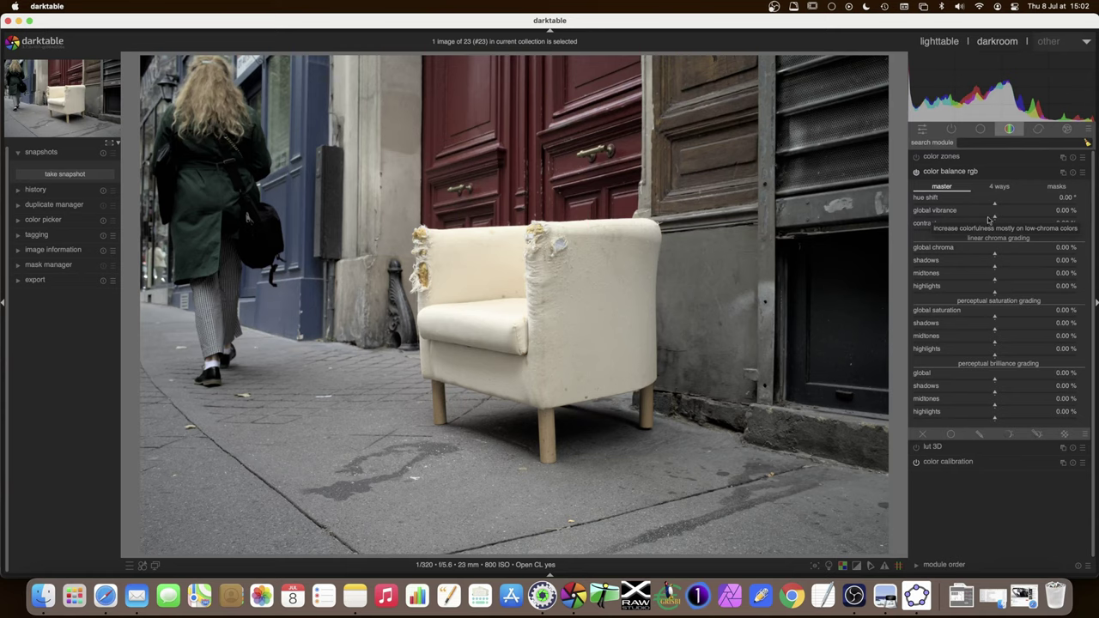
# Set global vibrance to 50% and save a snapshot of the edit
pyautogui.moveTo(997, 218); pyautogui.dragTo(1013, 218)
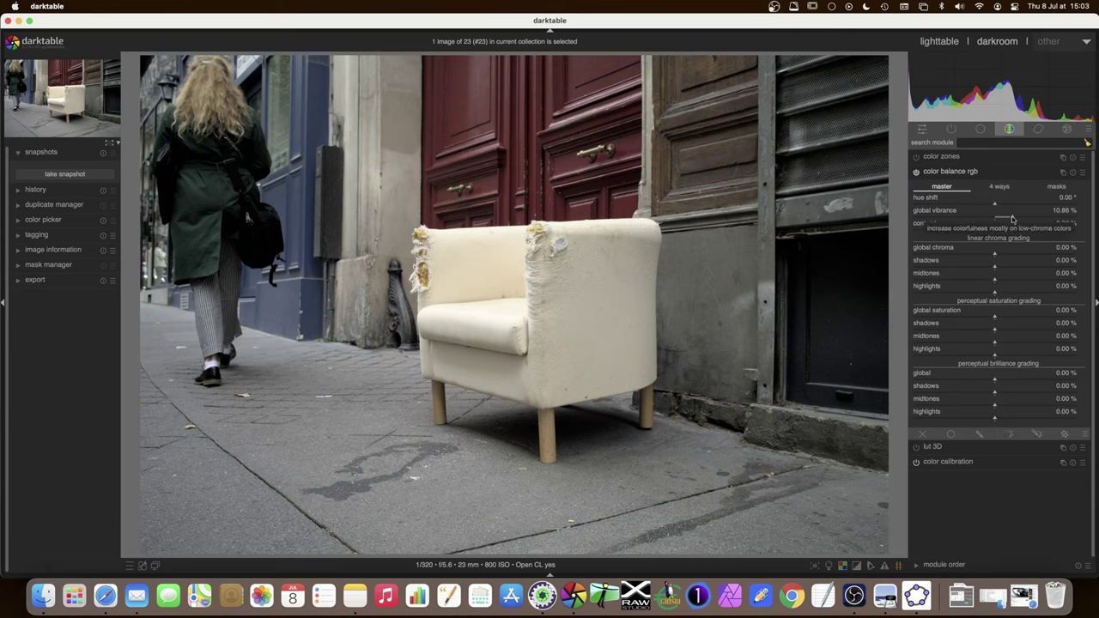
pyautogui.click(1017, 219)
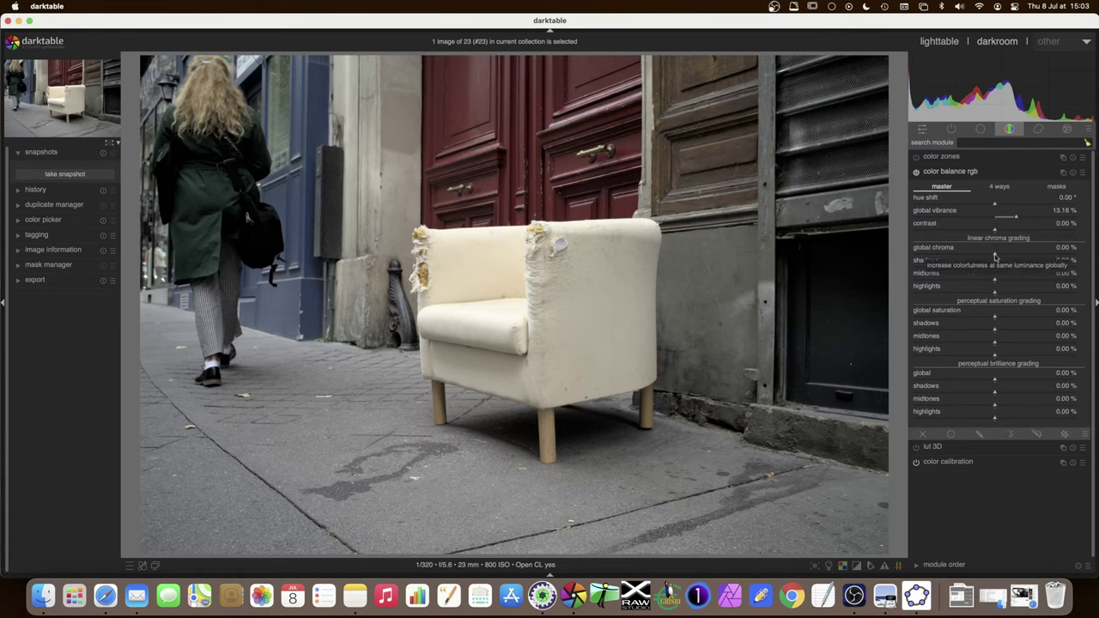
pyautogui.moveTo(1020, 219); pyautogui.dragTo(1079, 219)
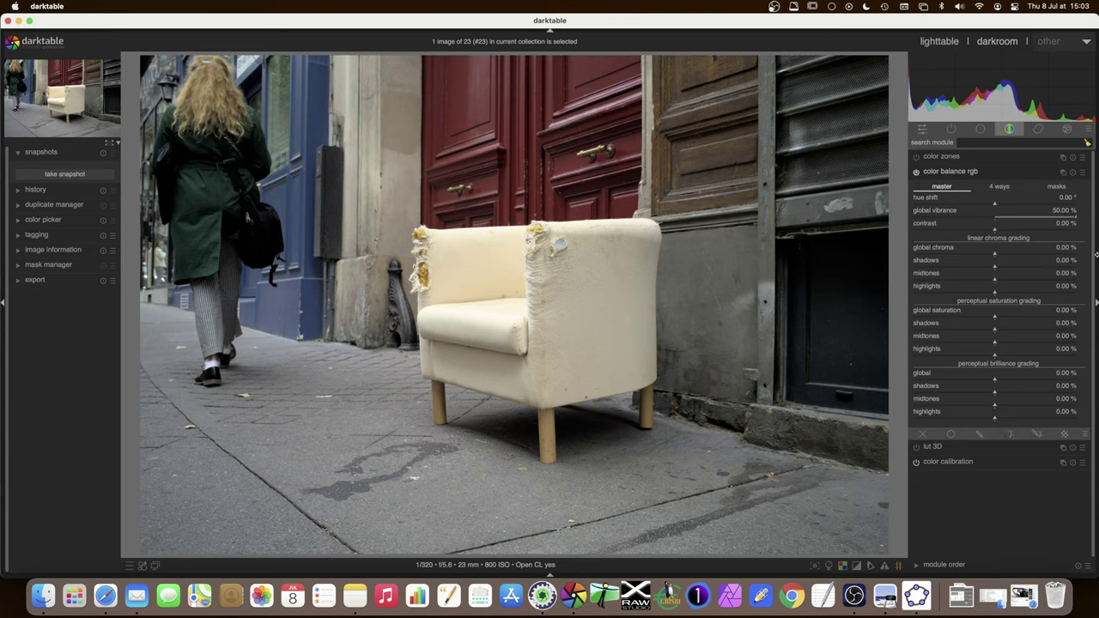
pyautogui.moveTo(1072, 219); pyautogui.dragTo(920, 220)
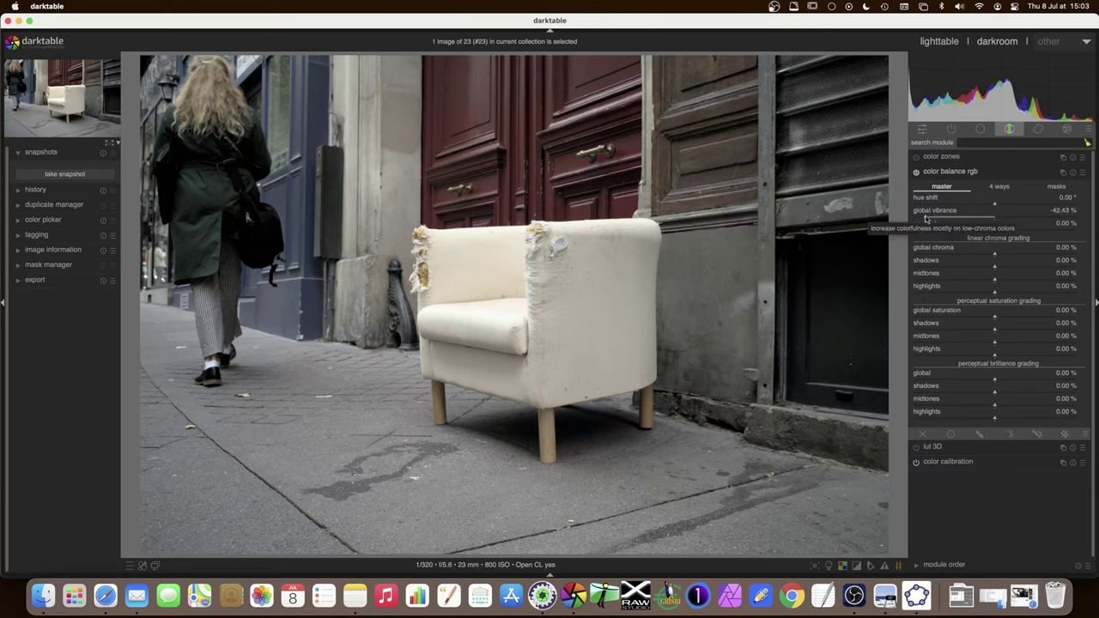
pyautogui.moveTo(928, 220); pyautogui.dragTo(1076, 221)
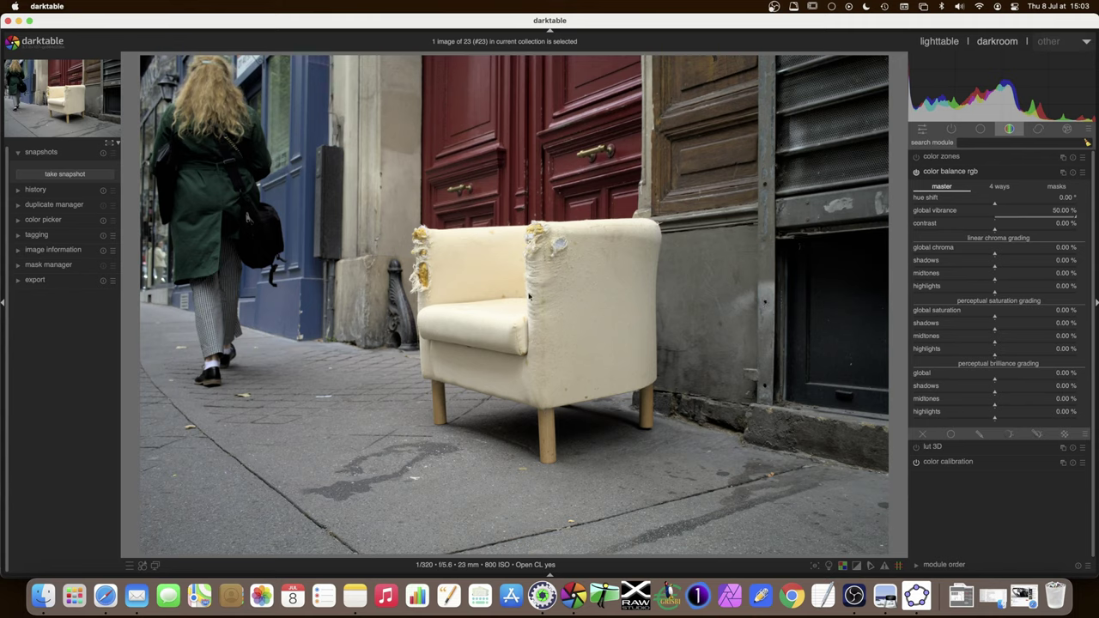
pyautogui.click(74, 176)
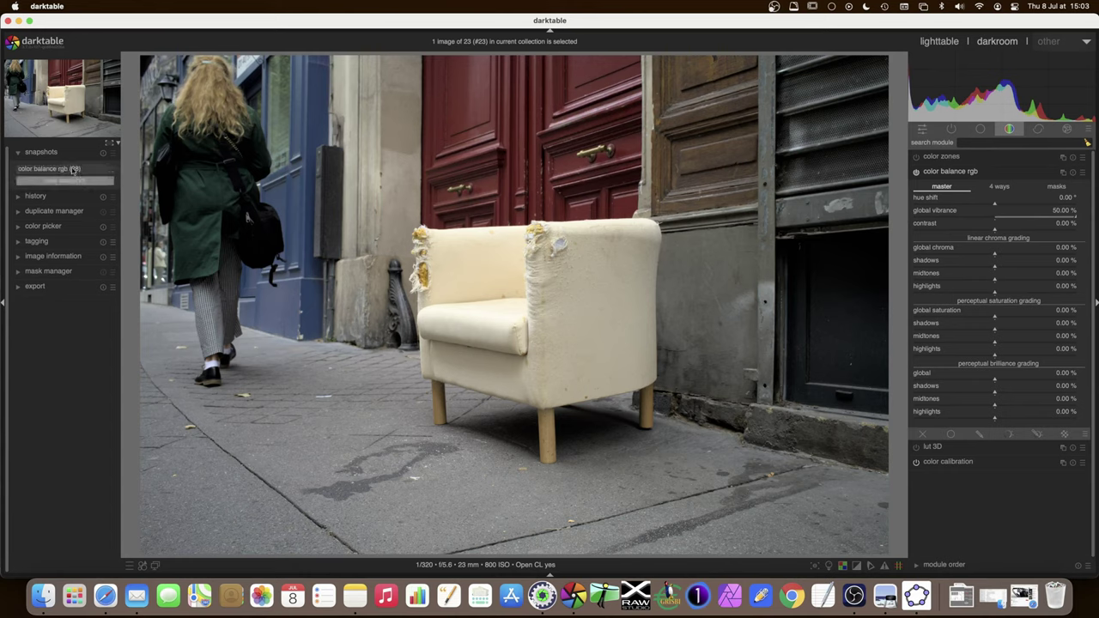
# Reset vibrance to 0%, raise global chroma to 50%, and compare against the vibrance snapshot
pyautogui.click(1072, 173)
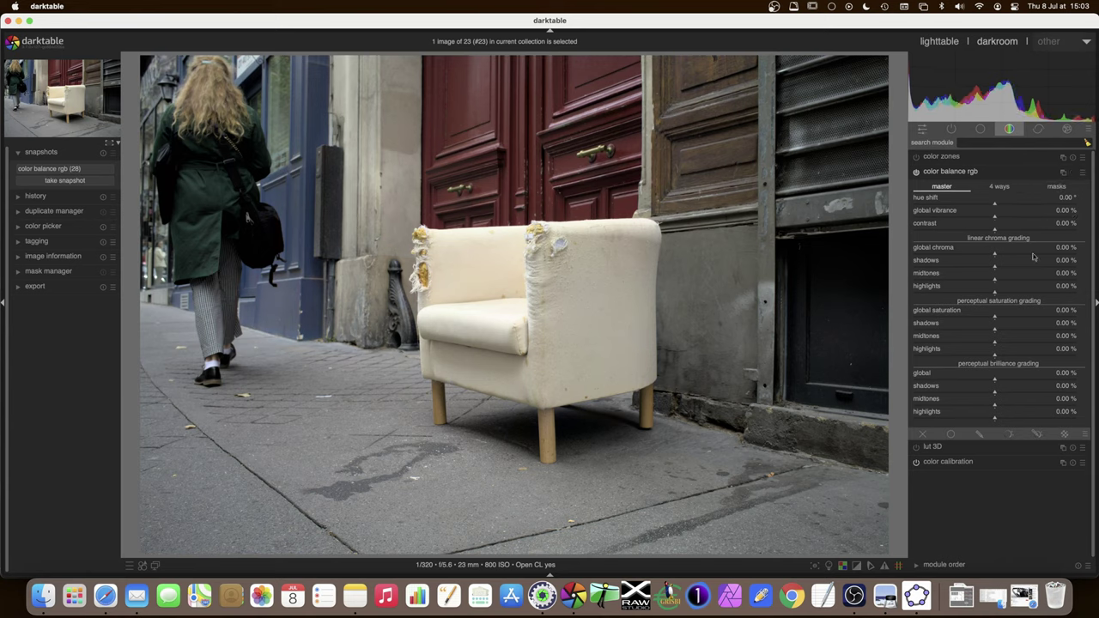
pyautogui.moveTo(995, 257); pyautogui.dragTo(1085, 256)
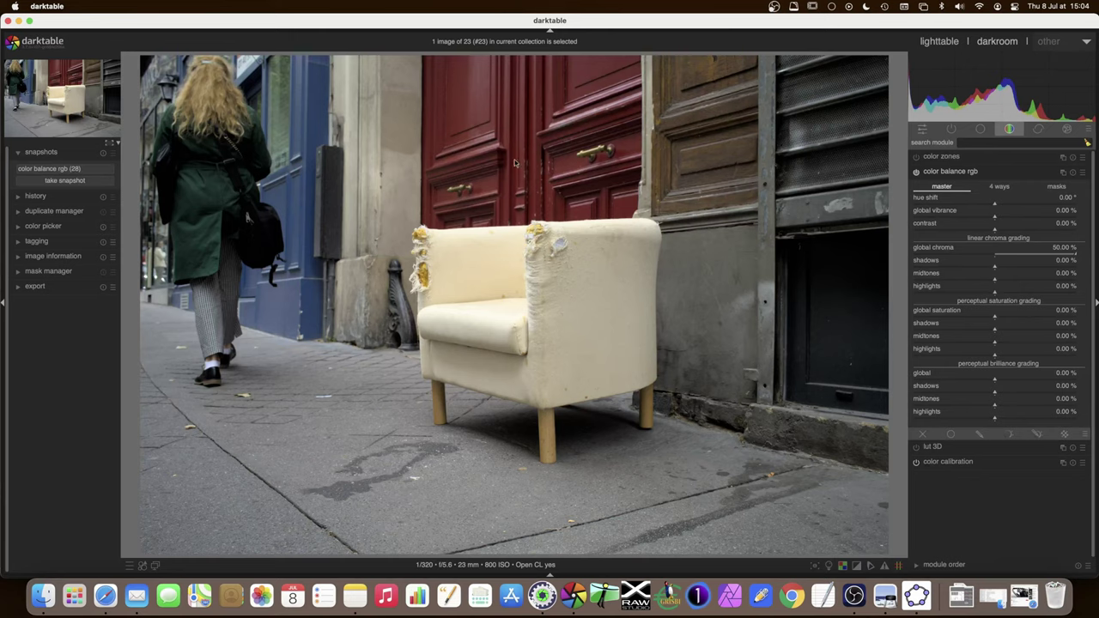
pyautogui.click(58, 170)
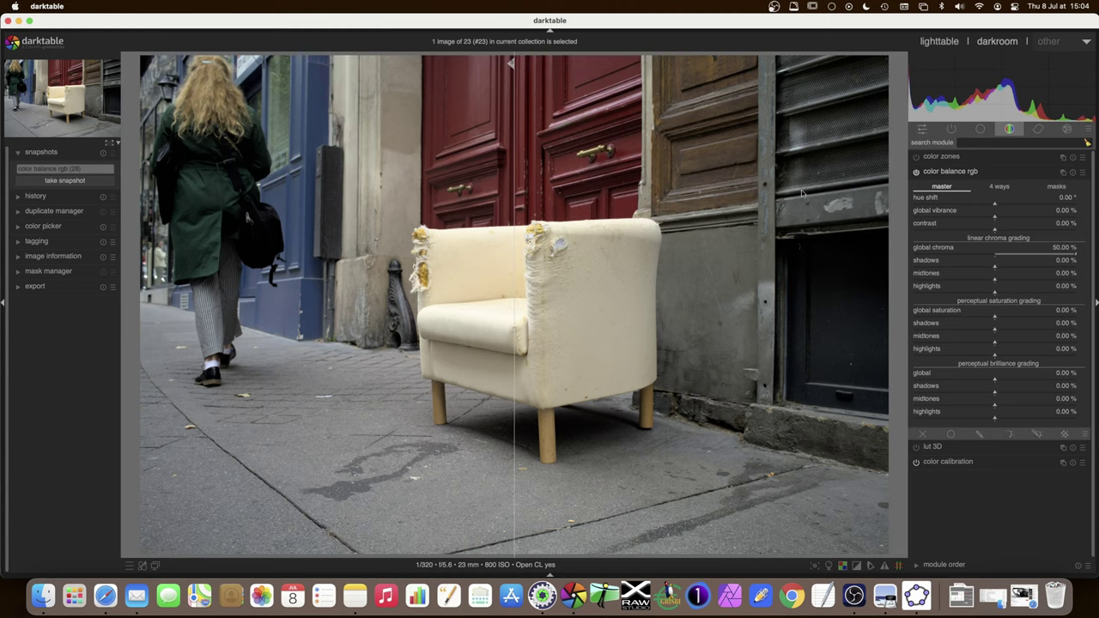
# Sweep the before/after divide across the photo, then remove the snapshot and reset chroma to 0%
pyautogui.moveTo(513, 229); pyautogui.dragTo(412, 212)
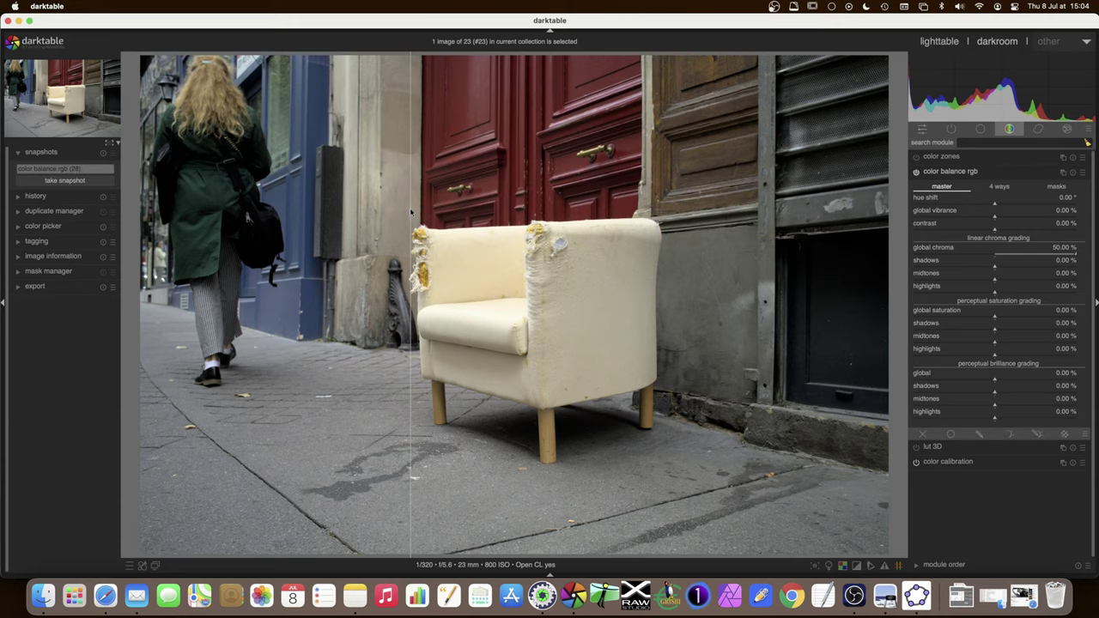
pyautogui.moveTo(416, 211)
pyautogui.mouseDown()
pyautogui.moveTo(646, 210)
pyautogui.moveTo(231, 210)
pyautogui.moveTo(370, 199)
pyautogui.moveTo(387, 224)
pyautogui.moveTo(407, 226)
pyautogui.mouseUp()
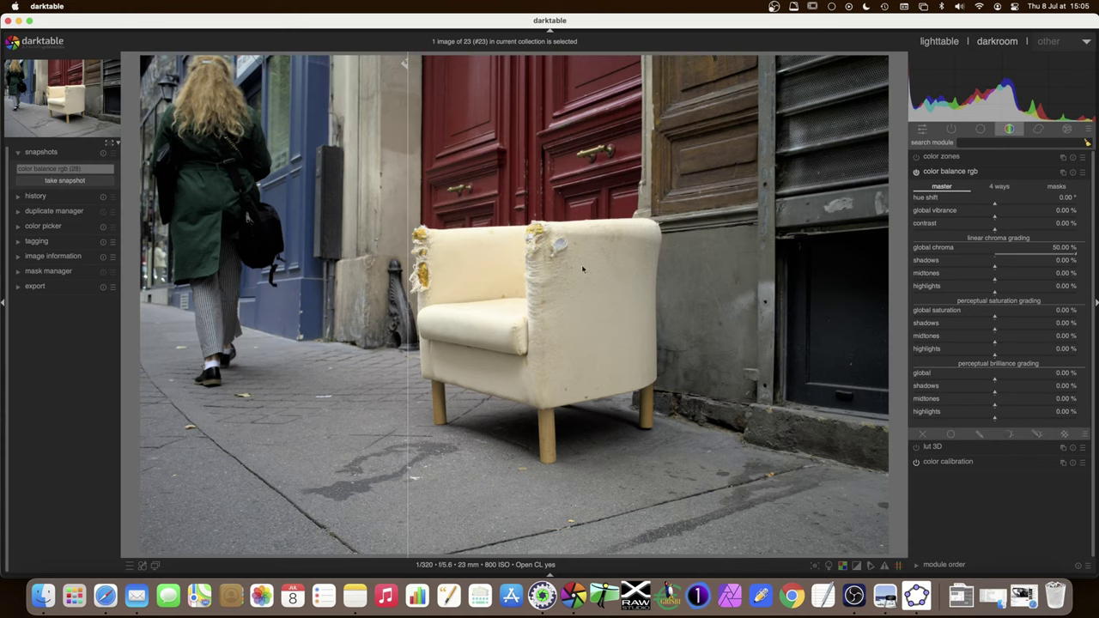
pyautogui.moveTo(408, 277); pyautogui.dragTo(646, 256)
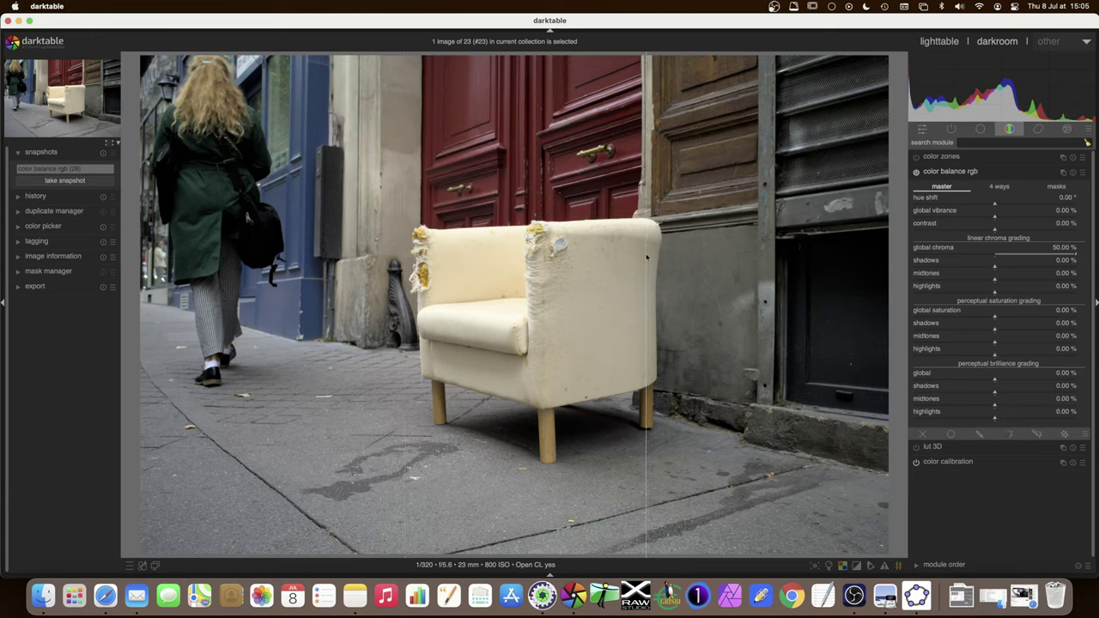
pyautogui.moveTo(549, 261); pyautogui.dragTo(411, 263)
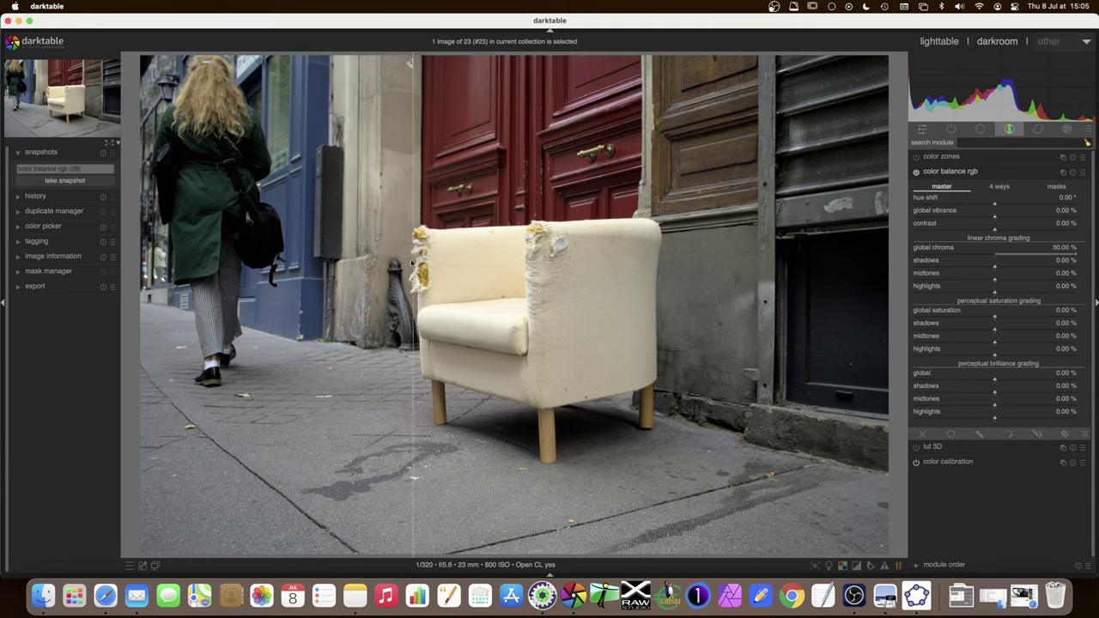
pyautogui.click(103, 154)
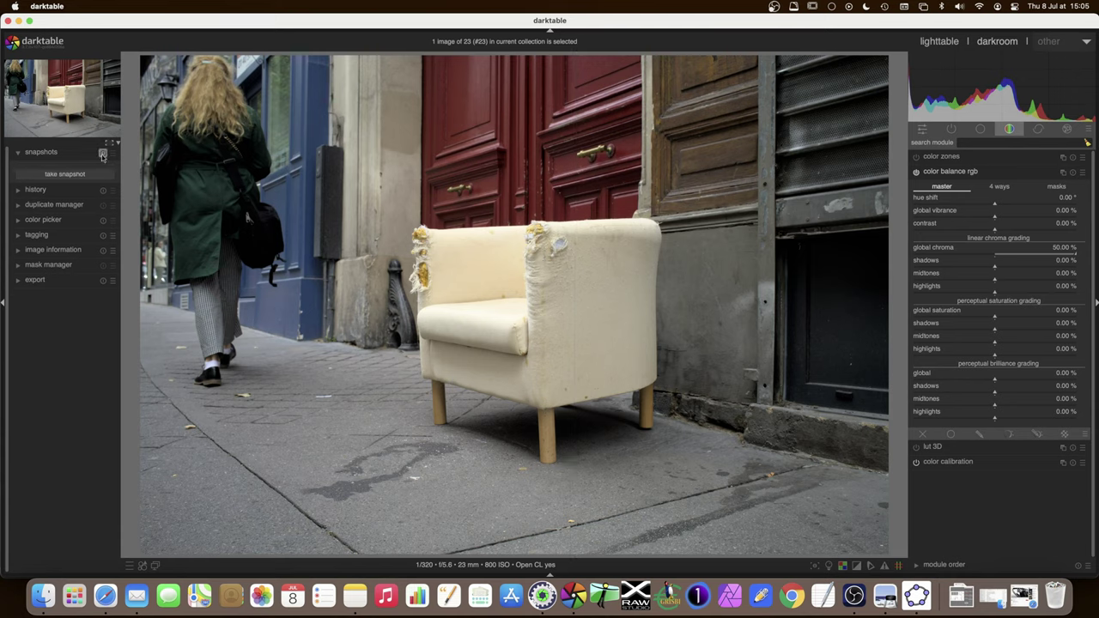
pyautogui.doubleClick(995, 254)
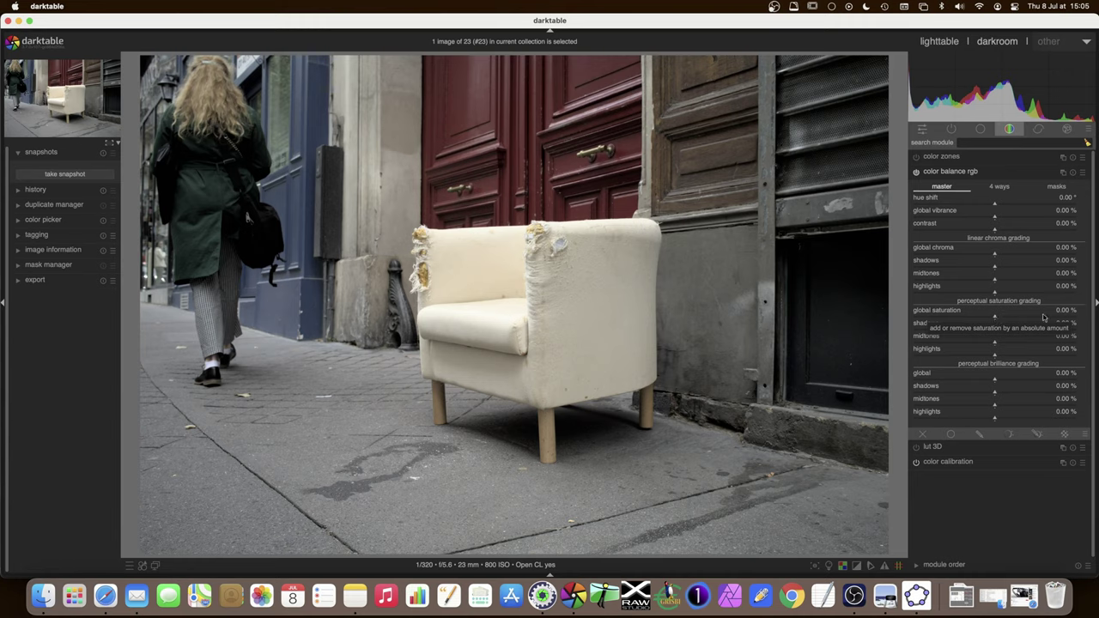
# Test global saturation from about +25% down to -25% and back up
pyautogui.click(996, 318)
pyautogui.moveTo(995, 320); pyautogui.dragTo(1077, 319)
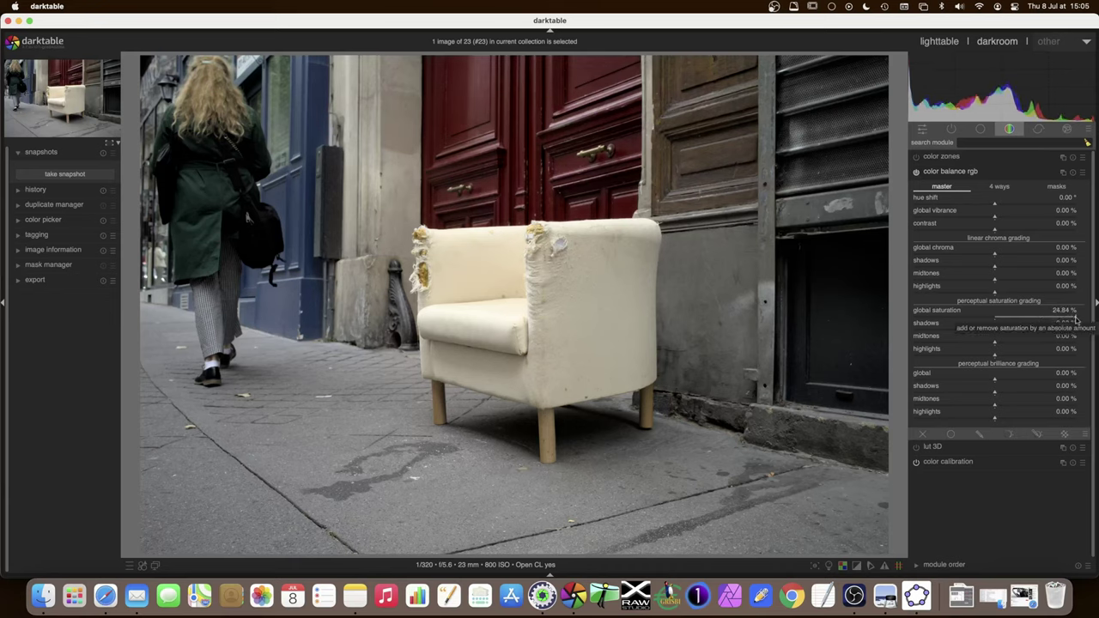
pyautogui.moveTo(1077, 319); pyautogui.dragTo(912, 319)
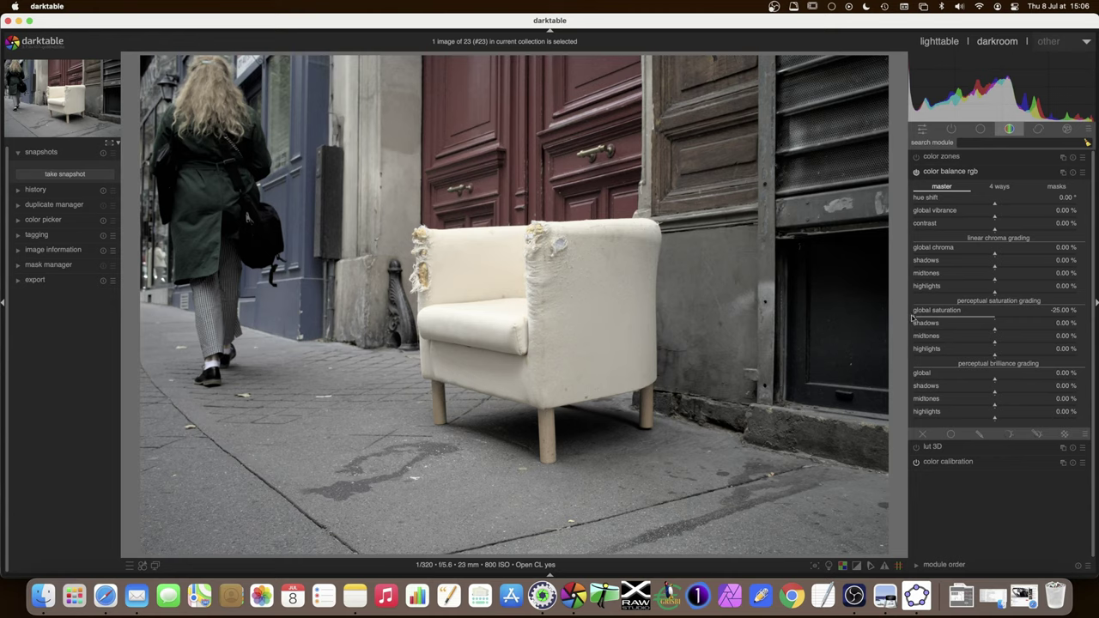
pyautogui.moveTo(912, 319); pyautogui.dragTo(1007, 319)
# Lower global chroma to mute the colours, then reset it to 0%
pyautogui.moveTo(995, 256); pyautogui.dragTo(918, 256)
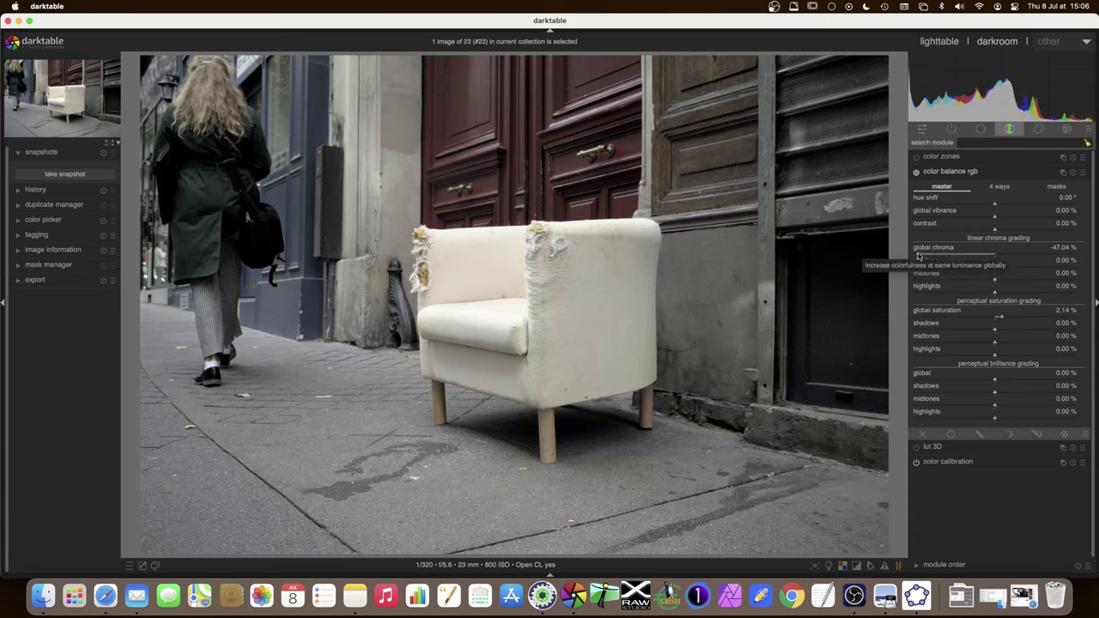
pyautogui.moveTo(918, 255); pyautogui.dragTo(920, 256)
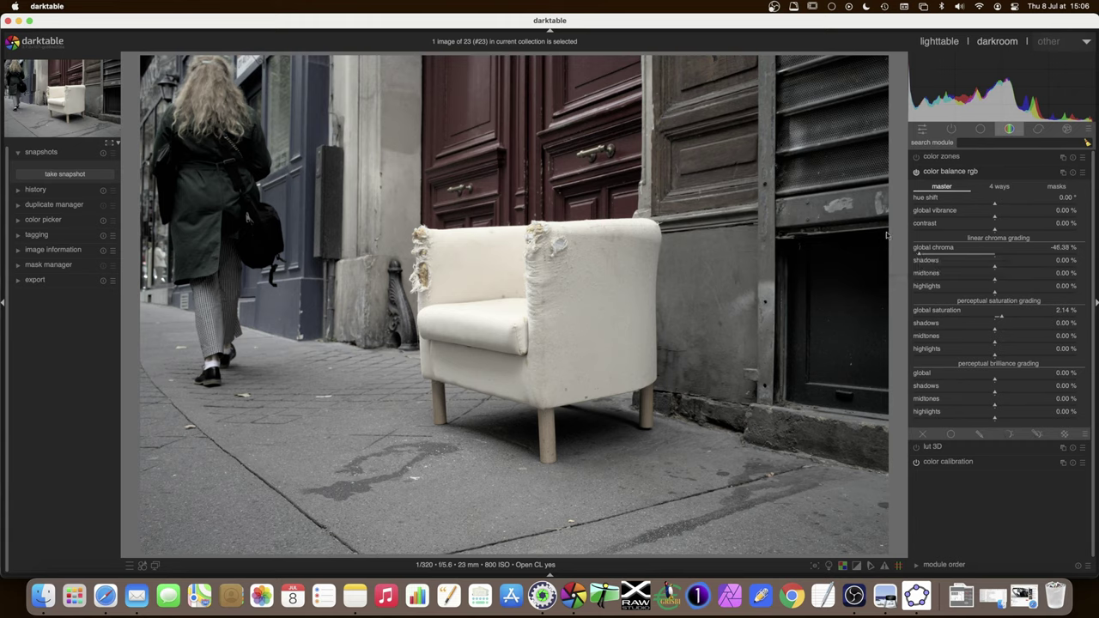
pyautogui.moveTo(921, 258); pyautogui.dragTo(916, 254)
pyautogui.moveTo(926, 255); pyautogui.dragTo(994, 256)
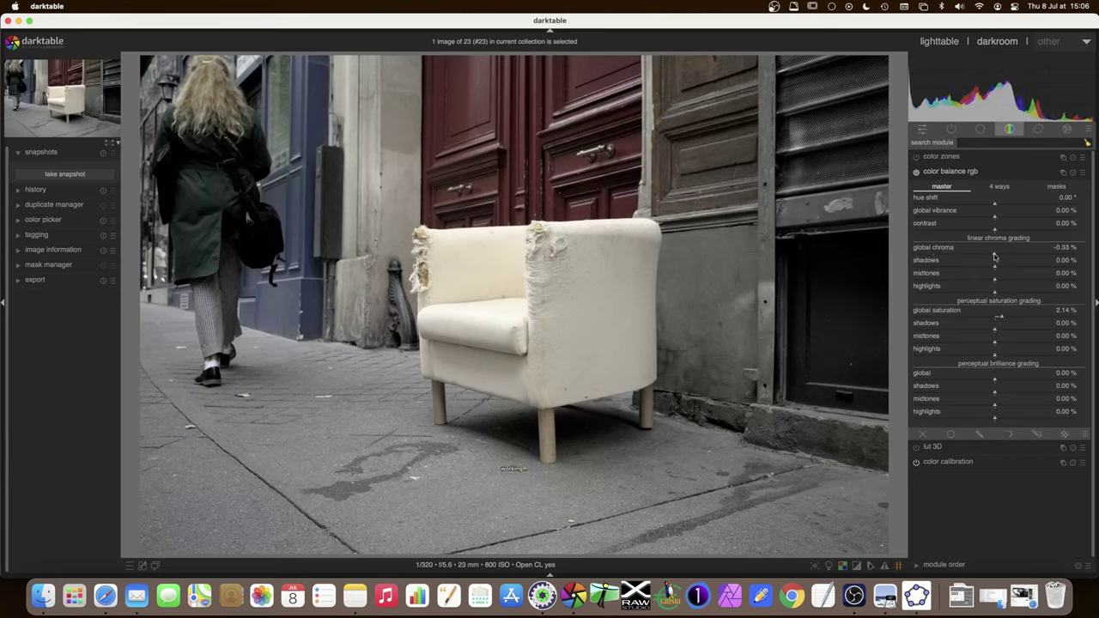
pyautogui.doubleClick(995, 256)
# Pull global saturation down and back up, then reset it to 0%
pyautogui.moveTo(1000, 319); pyautogui.dragTo(906, 319)
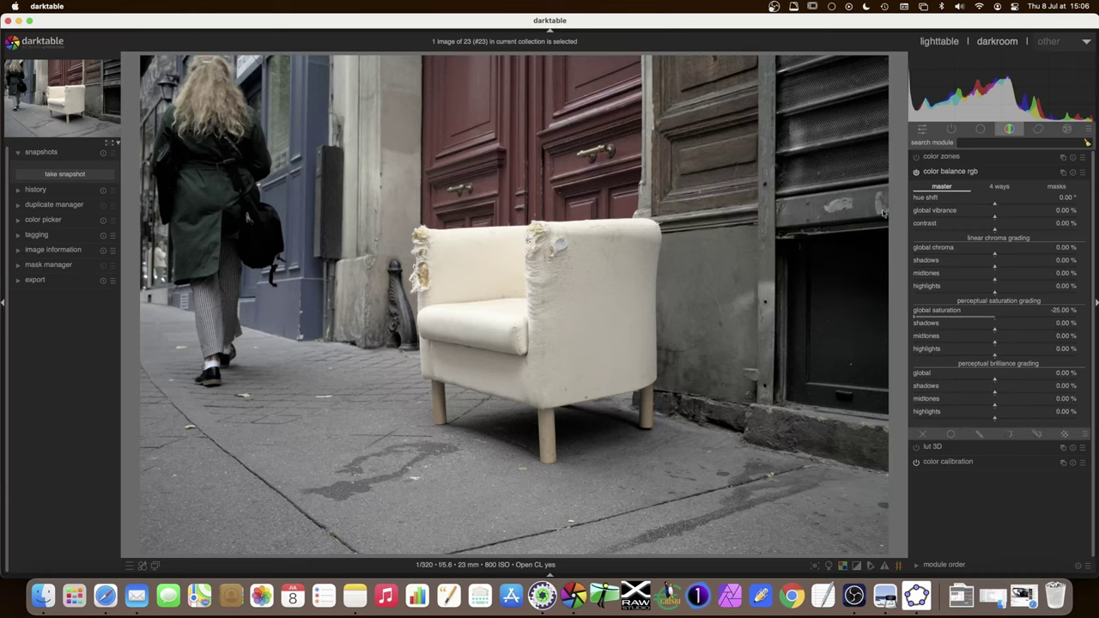
pyautogui.moveTo(916, 320); pyautogui.dragTo(1025, 320)
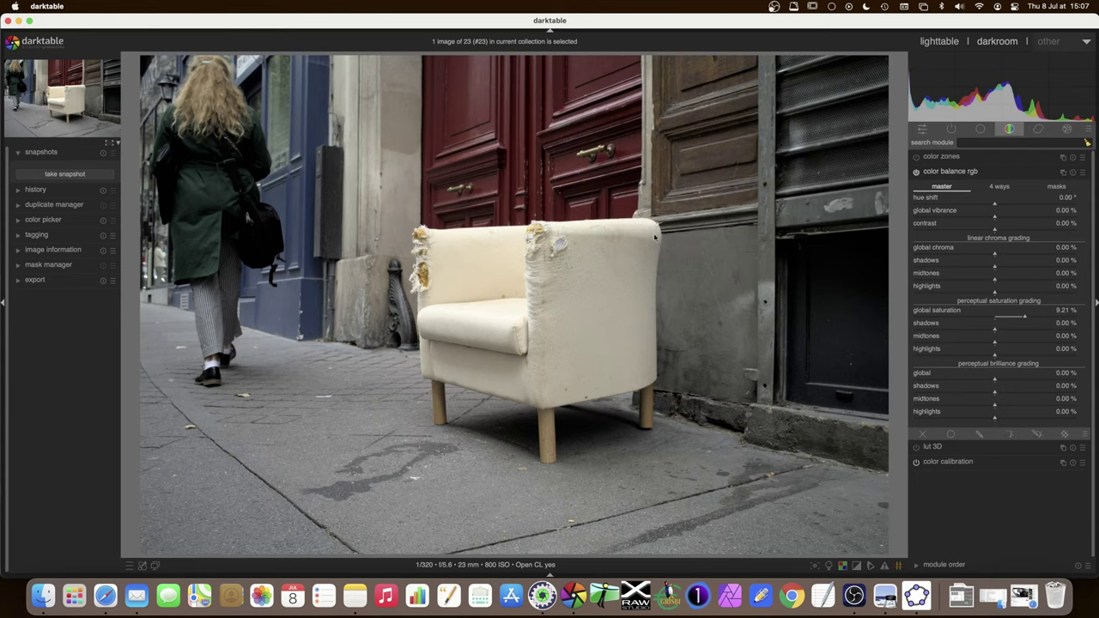
pyautogui.doubleClick(1025, 318)
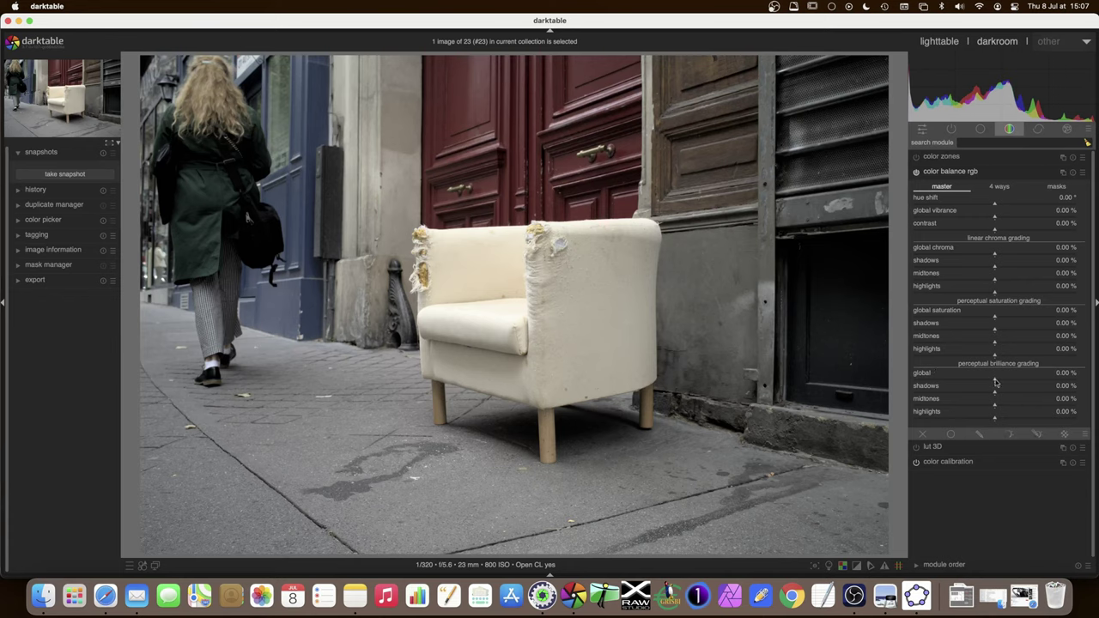
# Raise global brilliance, bring it back to about 2%, then close the forest photo's full-screen preview
pyautogui.moveTo(995, 382); pyautogui.dragTo(1057, 383)
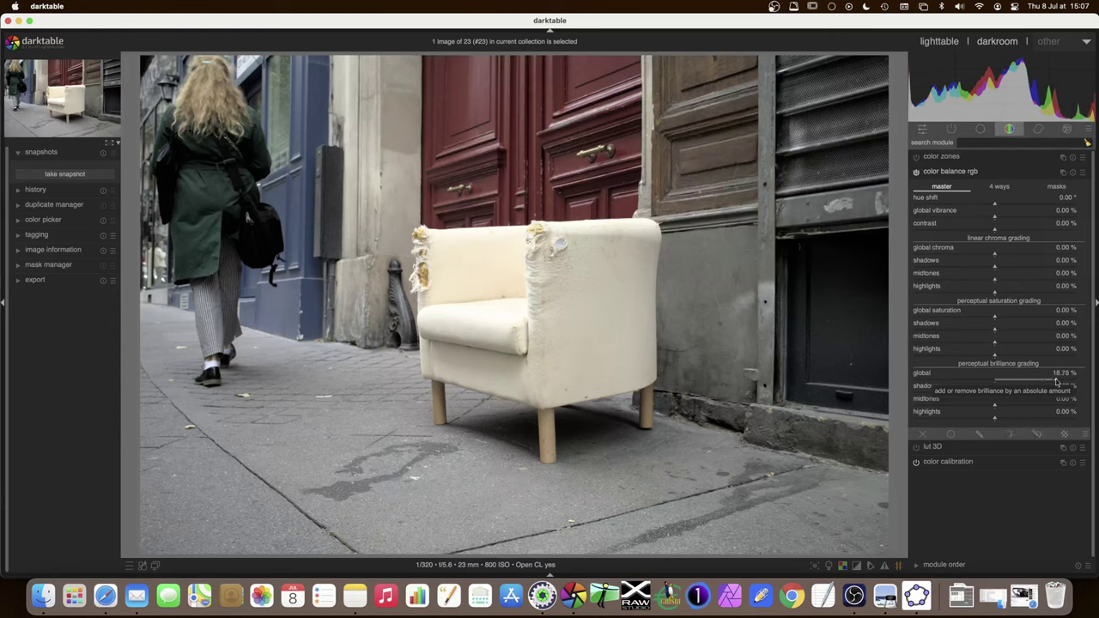
pyautogui.moveTo(1058, 383); pyautogui.dragTo(990, 383)
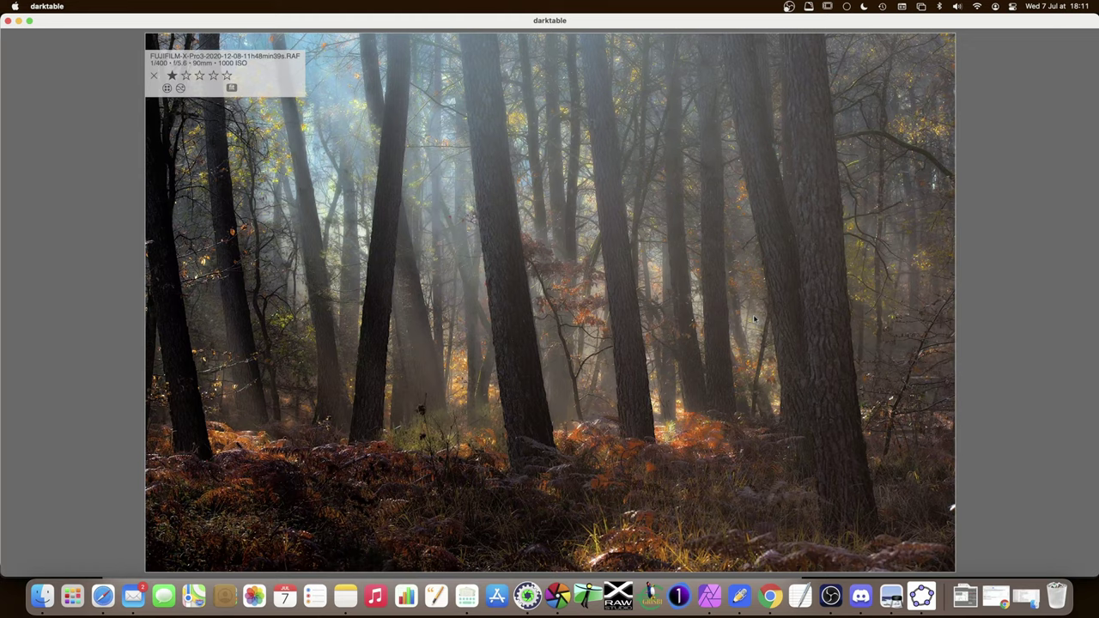
pyautogui.press('w')
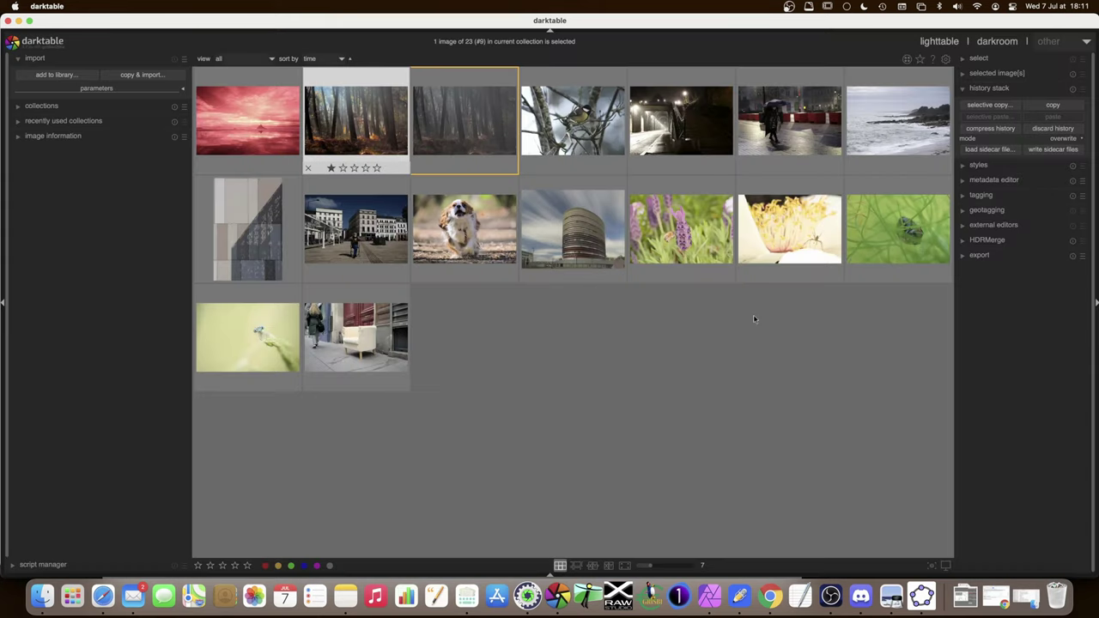
# Open the misty forest photo in the darkroom, hide the filmstrip, and filter modules by 'expos'
pyautogui.doubleClick(448, 129)
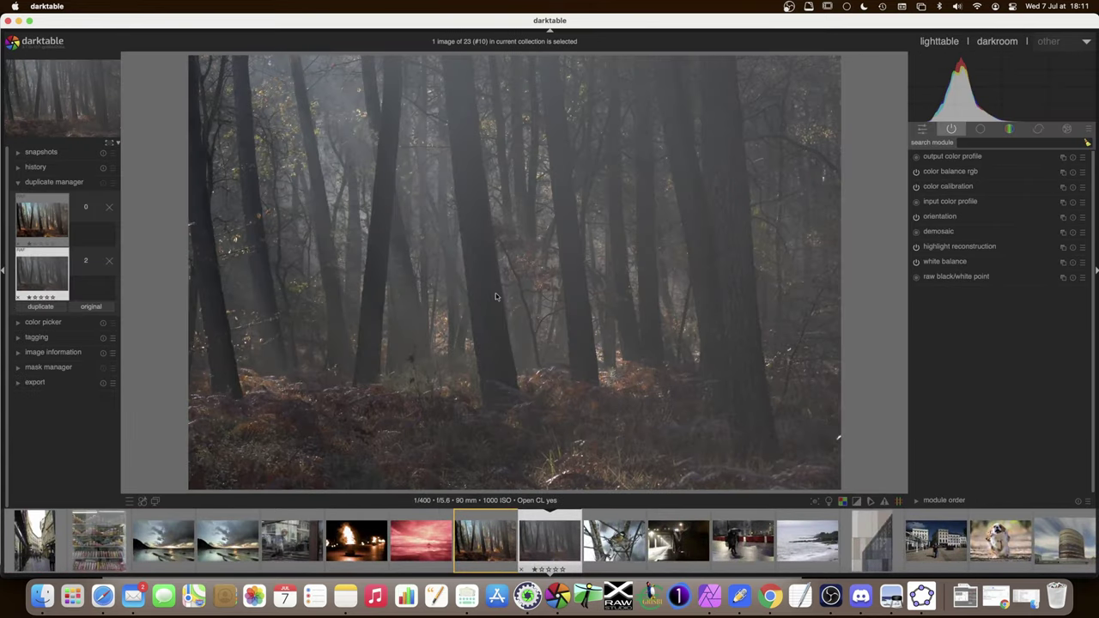
pyautogui.hotkey('ctrl', 'f')
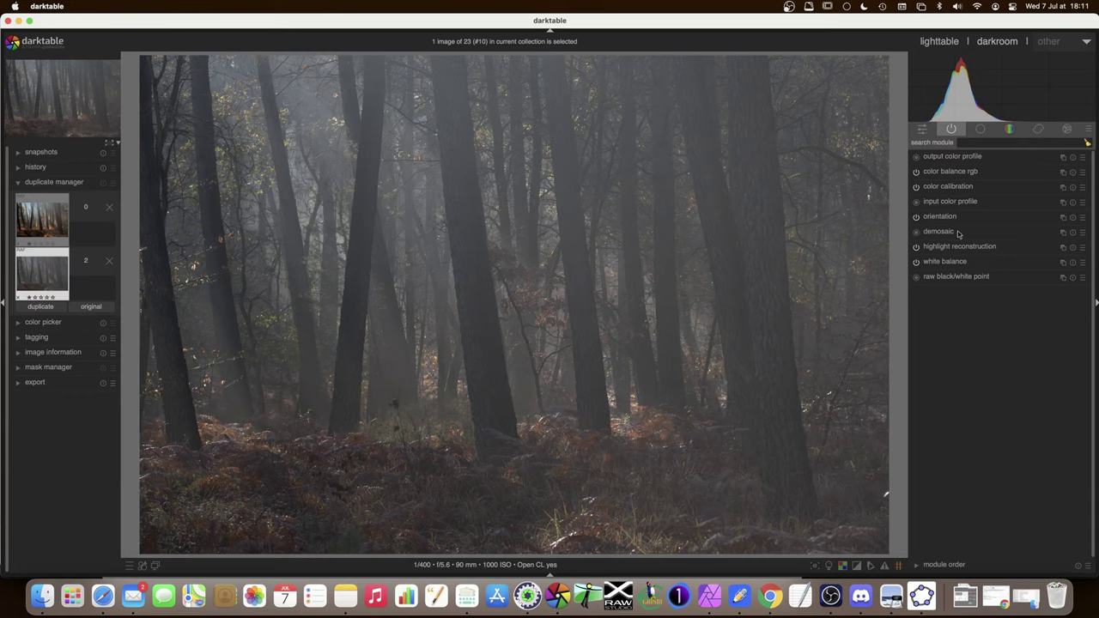
pyautogui.click(951, 129)
pyautogui.click(978, 142)
pyautogui.write('expos')
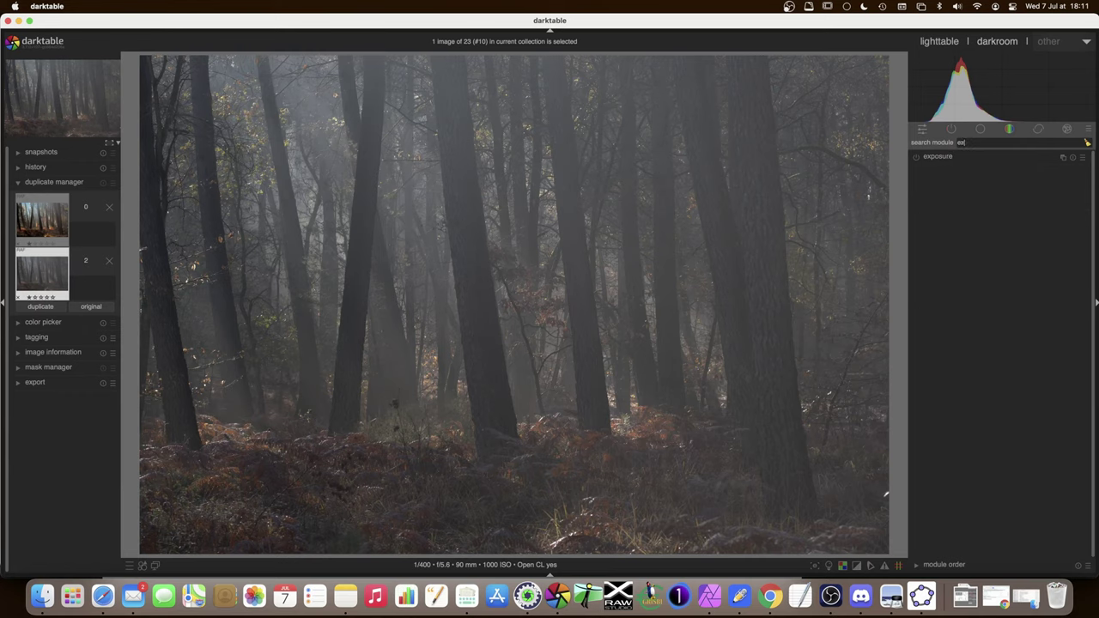
pyautogui.click(937, 156)
# Enable exposure and filmic rgb (found by searching 'filmic'), then show the colour module group
pyautogui.click(916, 158)
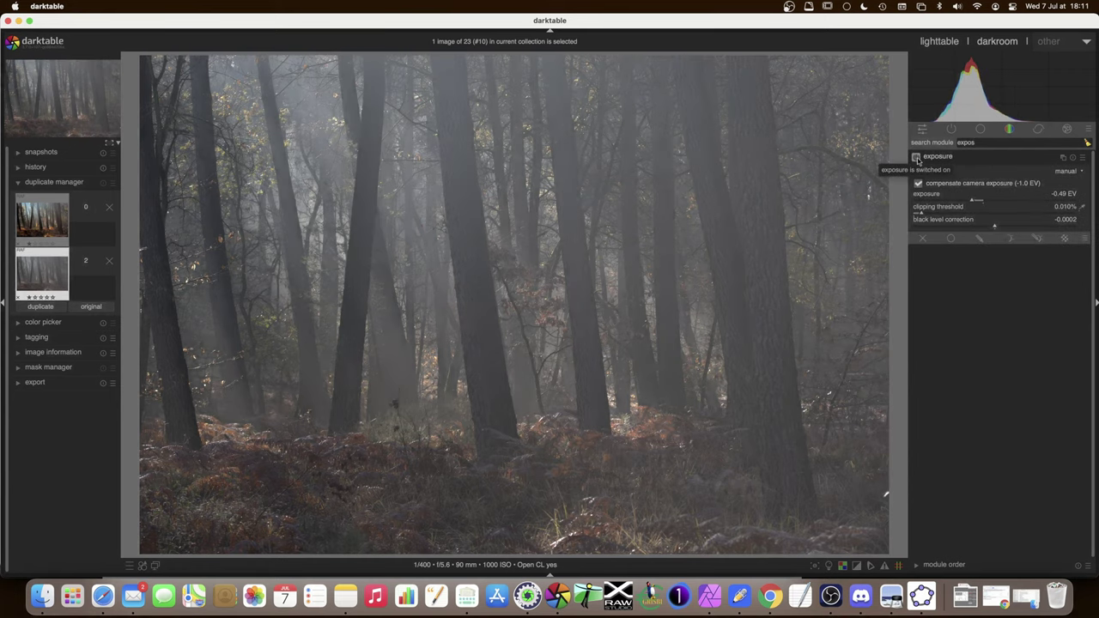
pyautogui.doubleClick(954, 143)
pyautogui.write('filmic')
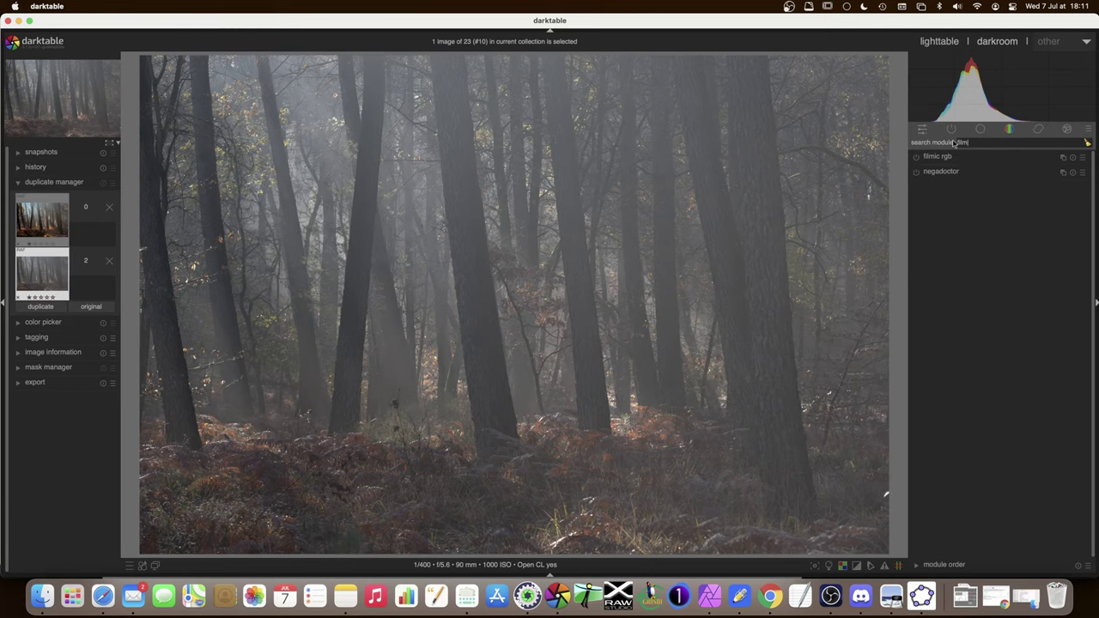
pyautogui.click(916, 157)
pyautogui.click(934, 158)
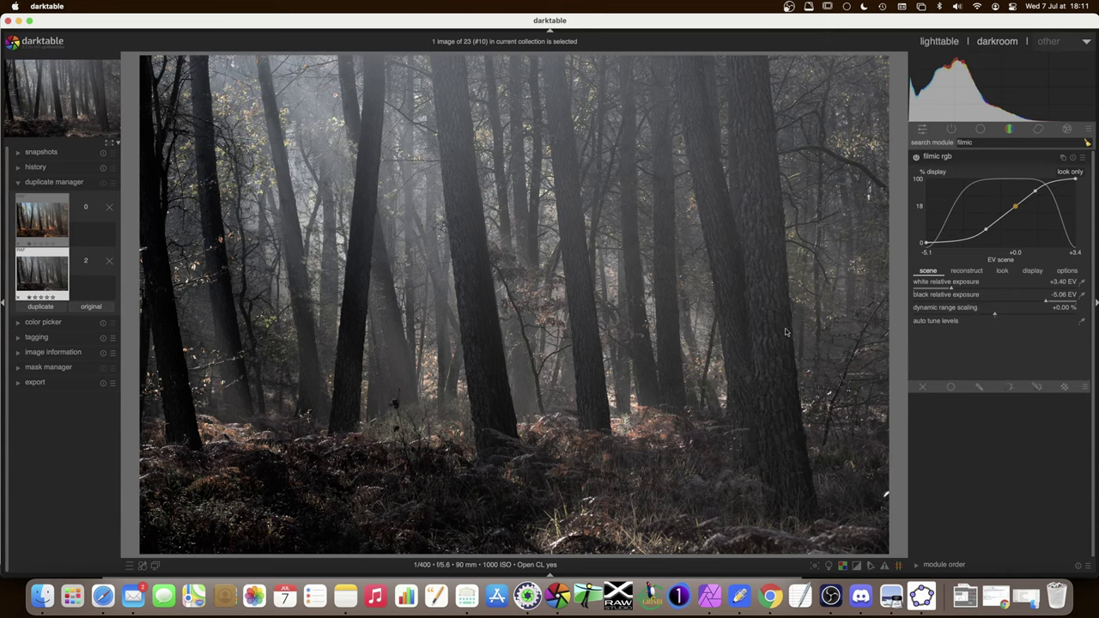
pyautogui.click(945, 158)
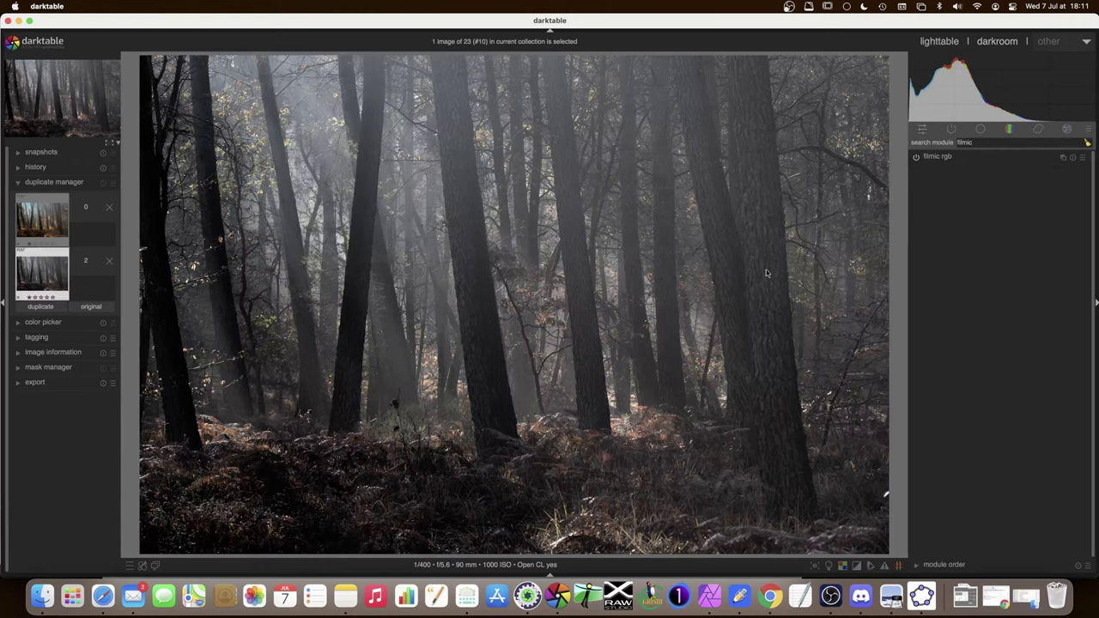
pyautogui.click(1011, 129)
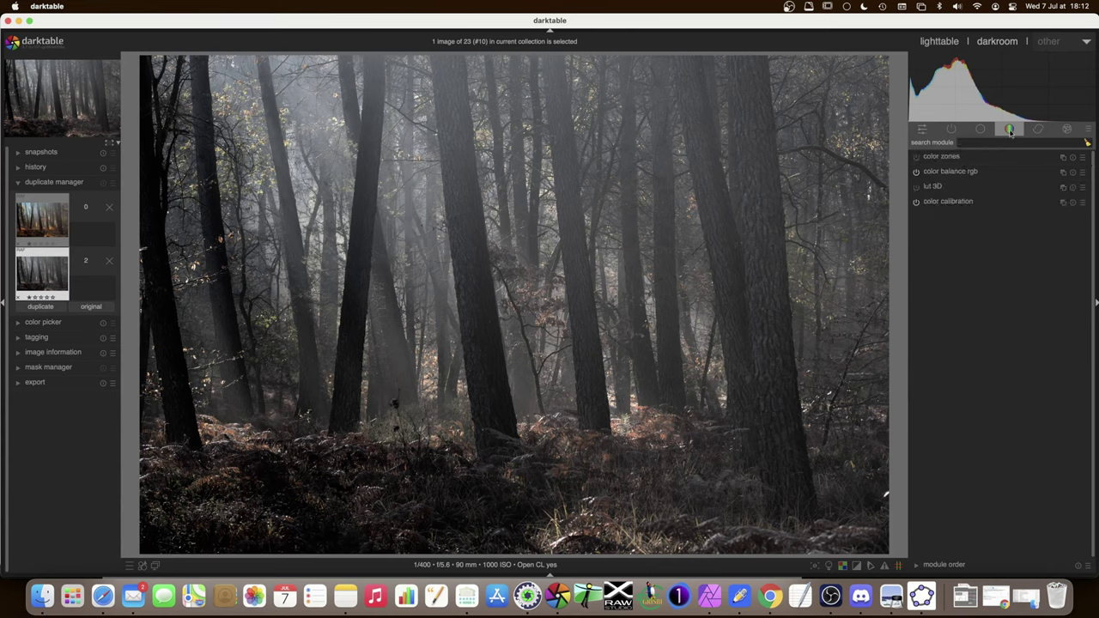
# Expand color balance rgb and, on its master tab, raise global chroma to 50%
pyautogui.click(962, 172)
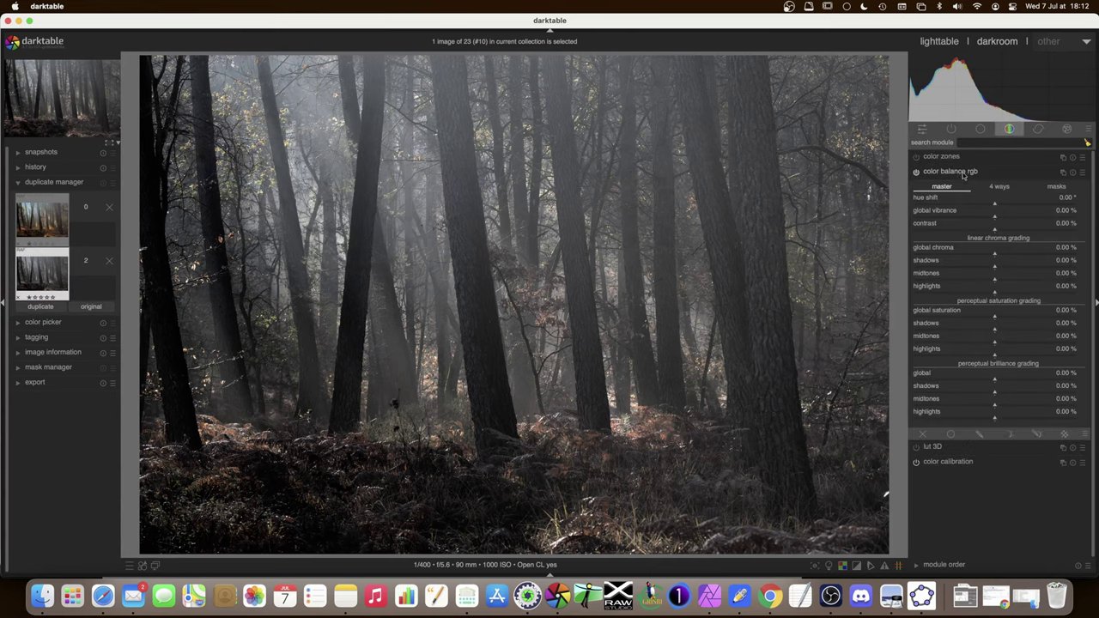
pyautogui.scroll(-2, 942, 187)
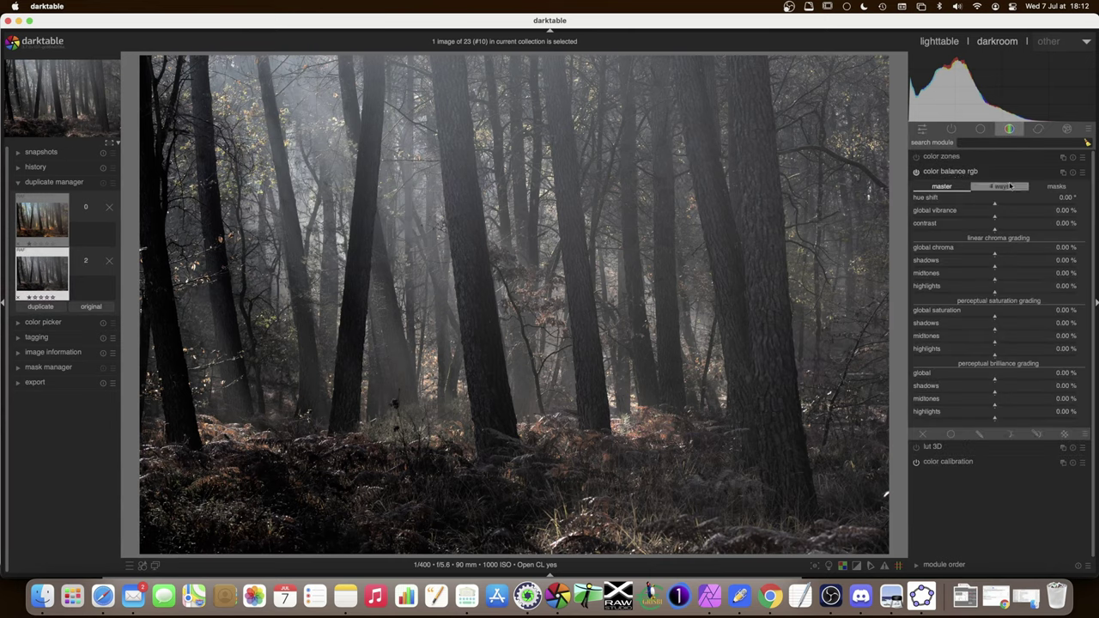
pyautogui.click(939, 187)
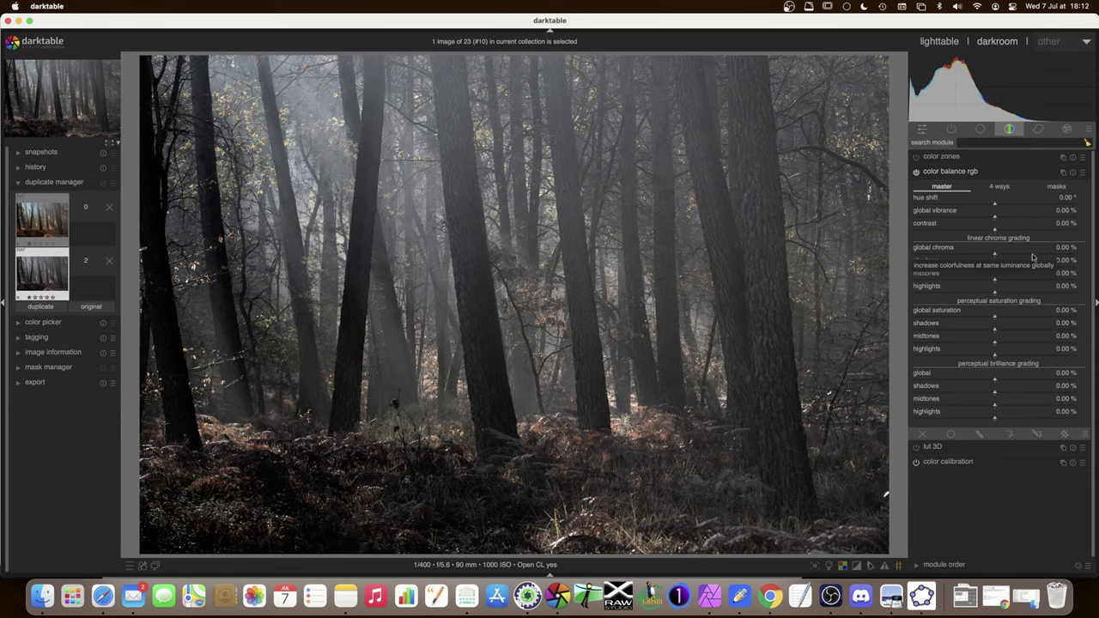
pyautogui.moveTo(997, 256); pyautogui.dragTo(1084, 255)
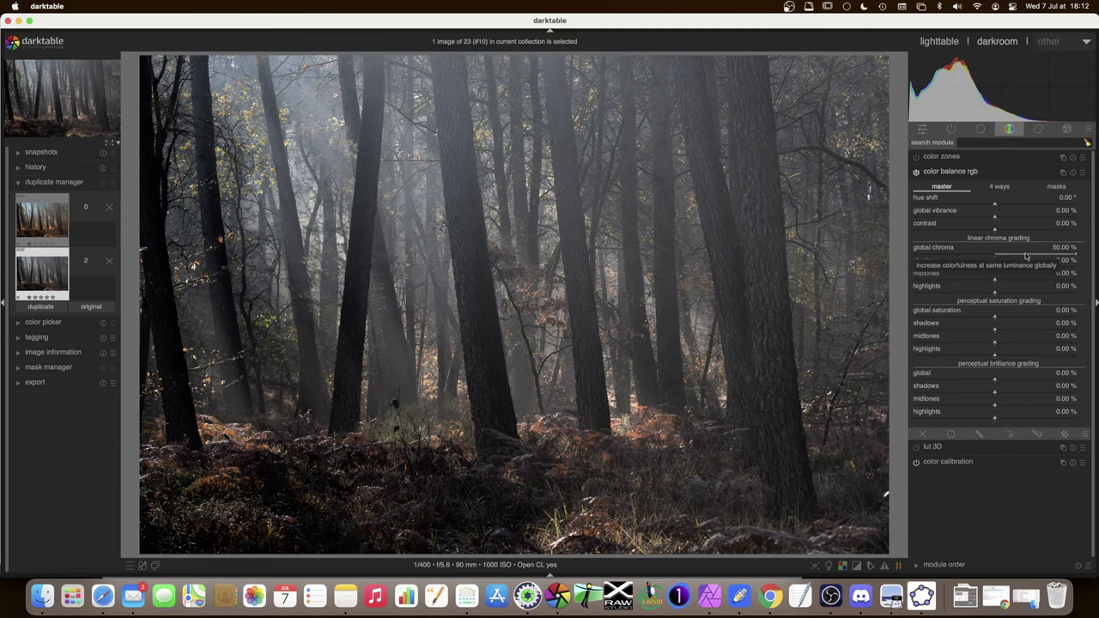
pyautogui.rightClick(1026, 256)
# Enter 100 % for global chroma and briefly toggle the gamut check on and off
pyautogui.write('100')
pyautogui.press('Return')
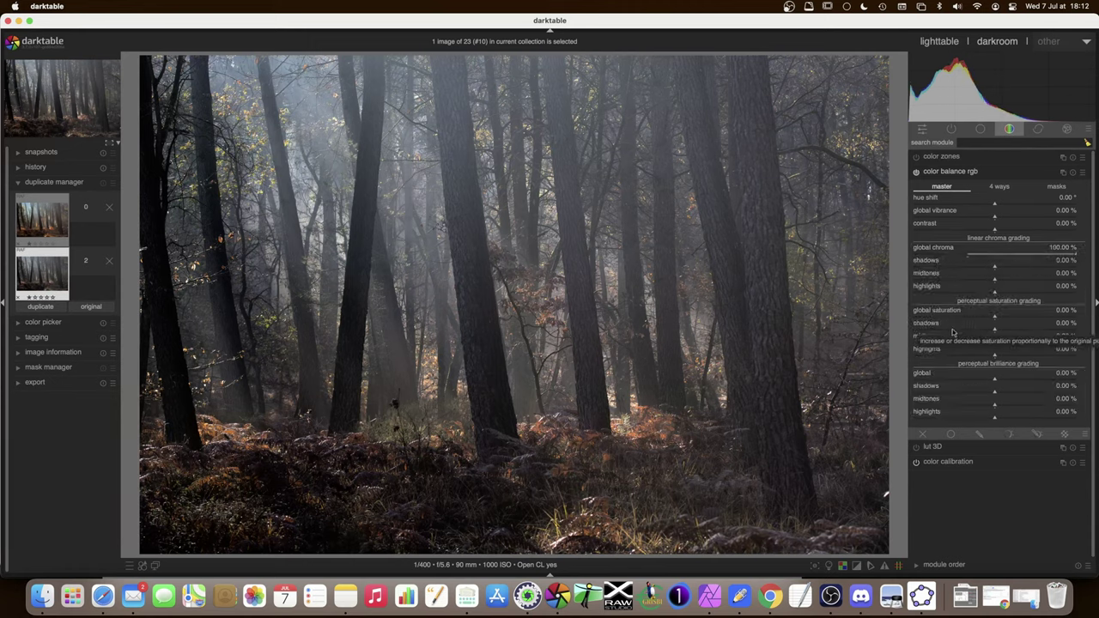
pyautogui.click(885, 566)
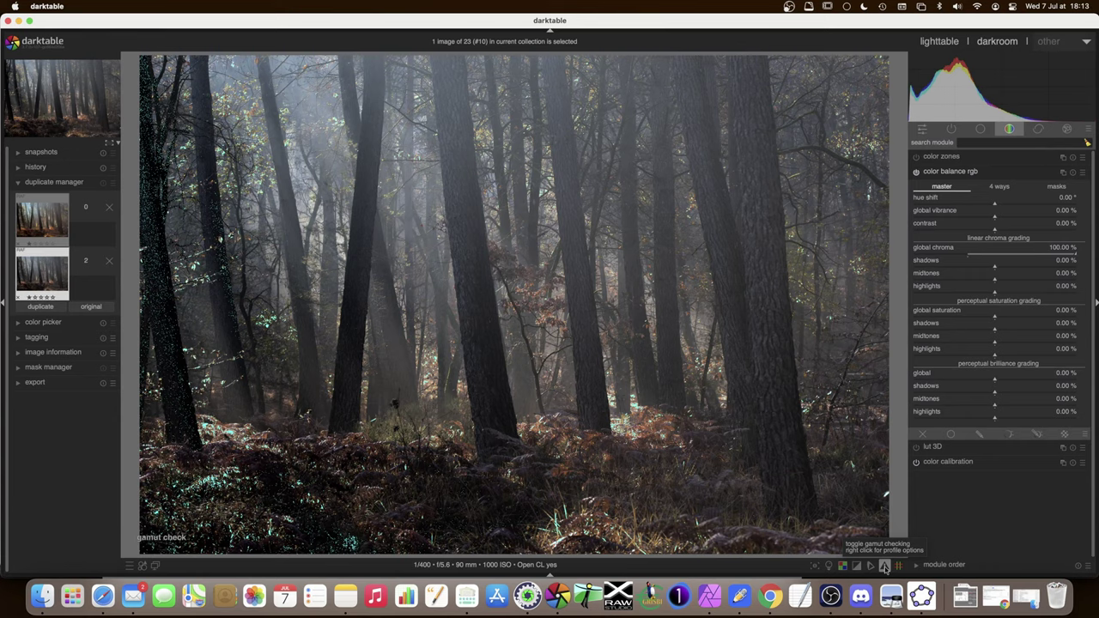
pyautogui.click(884, 567)
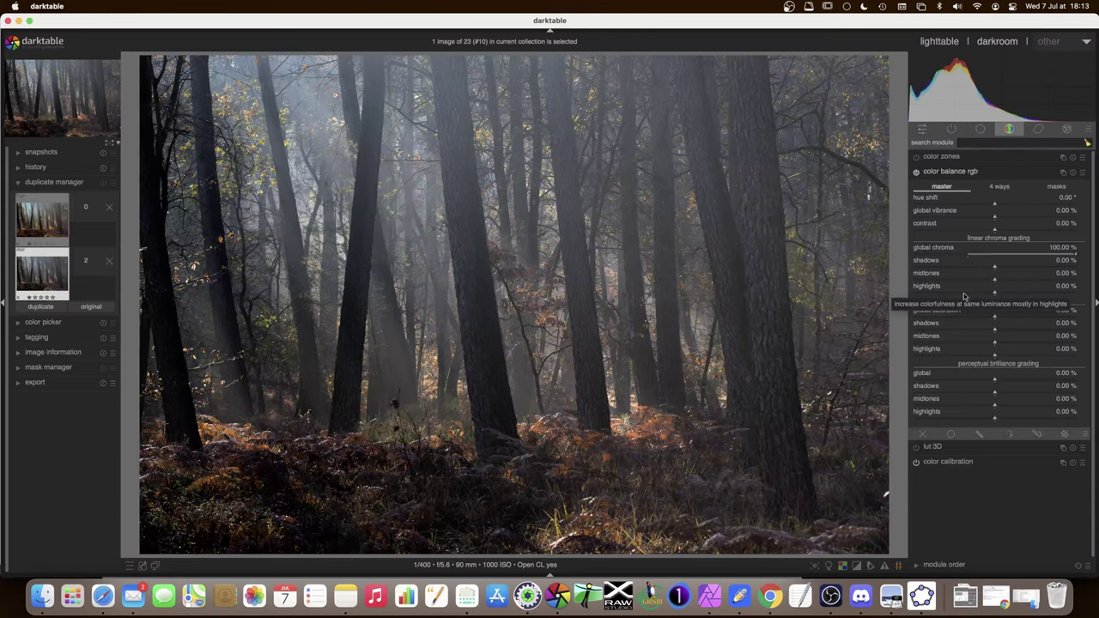
pyautogui.click(1056, 187)
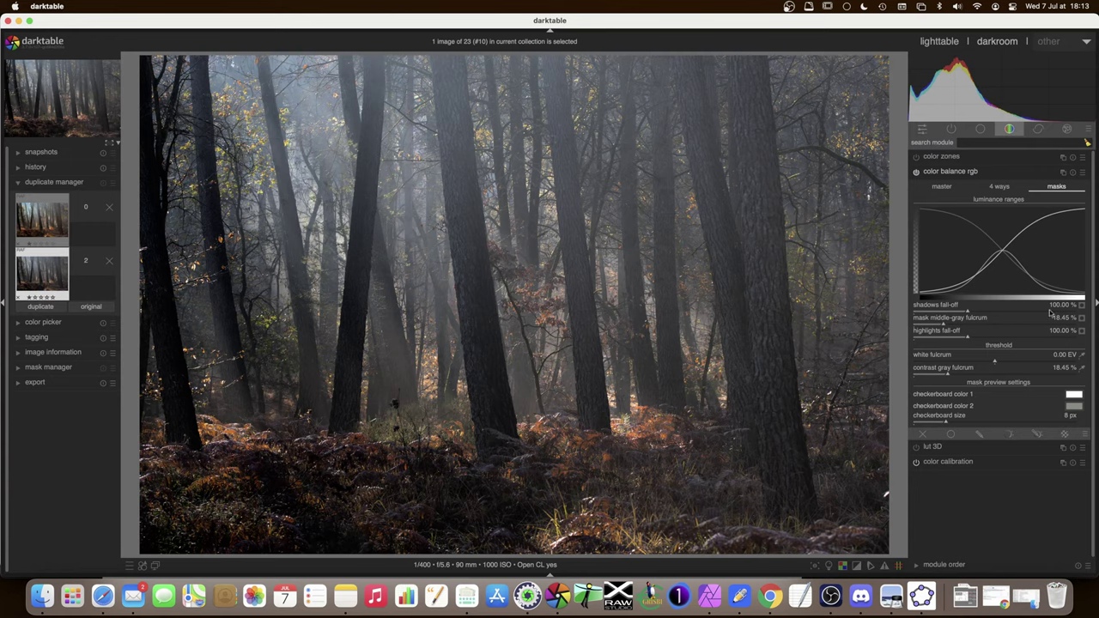
# Preview the shadows, mid-tones and highlights luminance masks of color balance rgb over the photo
pyautogui.click(1082, 305)
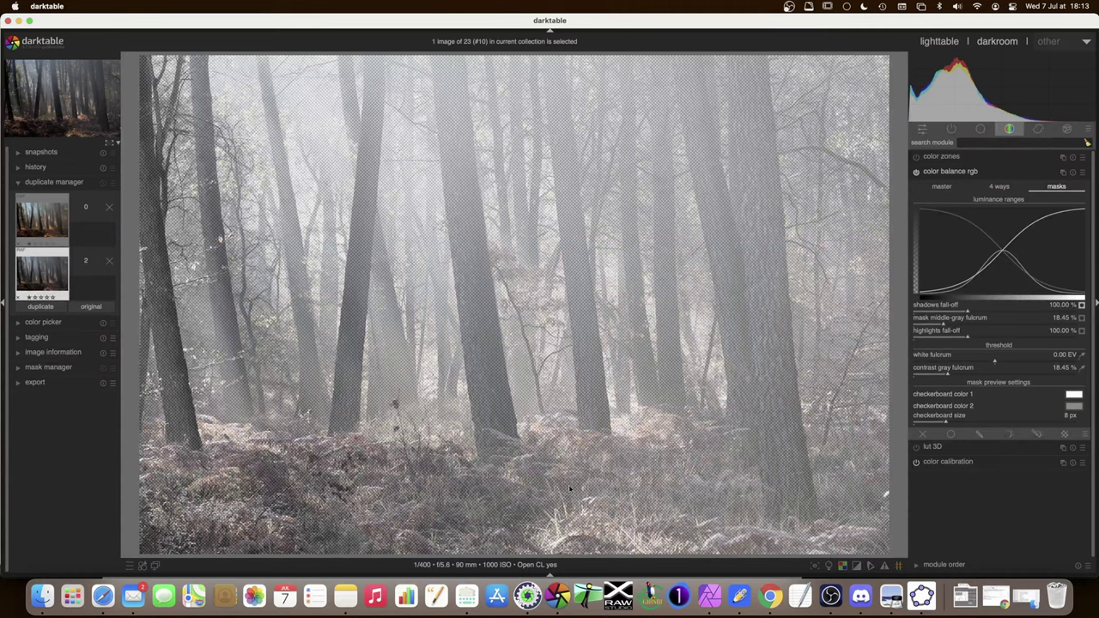
pyautogui.click(1082, 318)
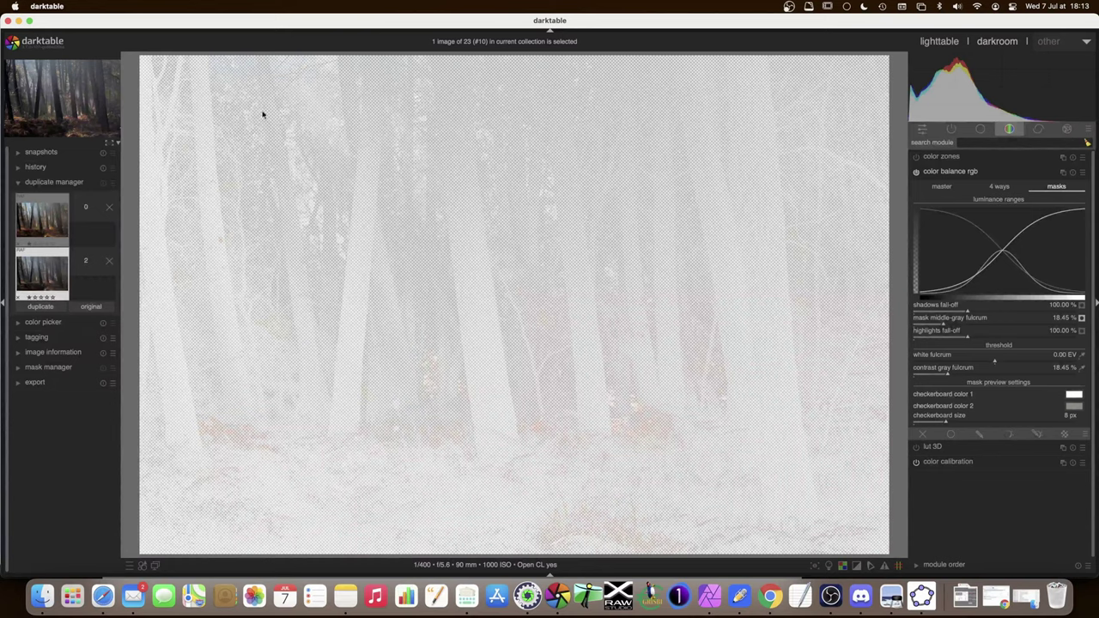
pyautogui.click(1082, 331)
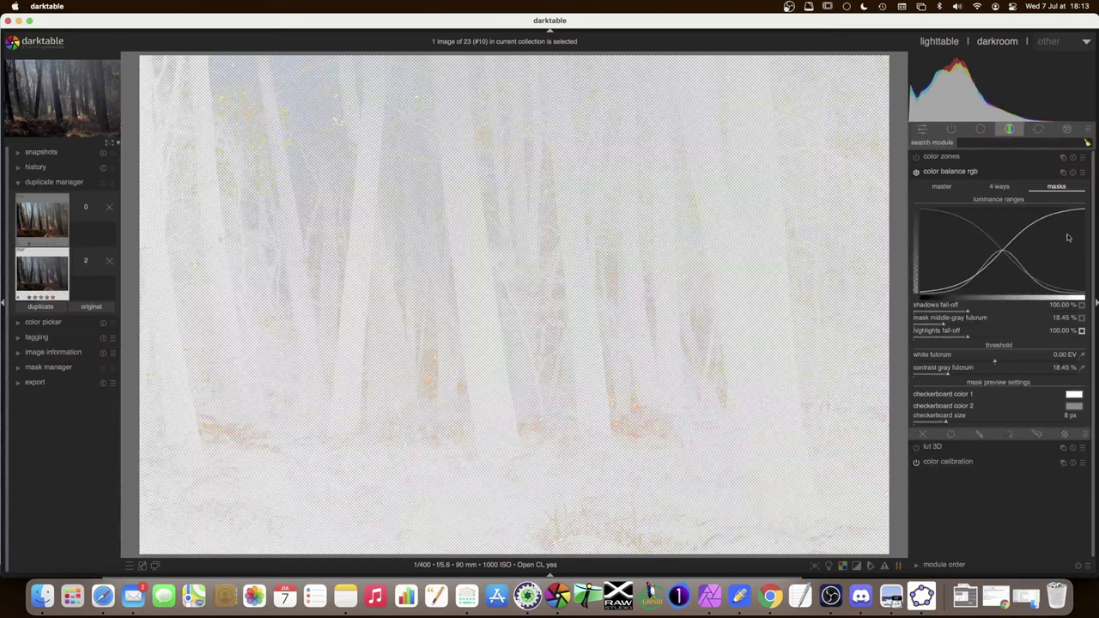
pyautogui.click(943, 188)
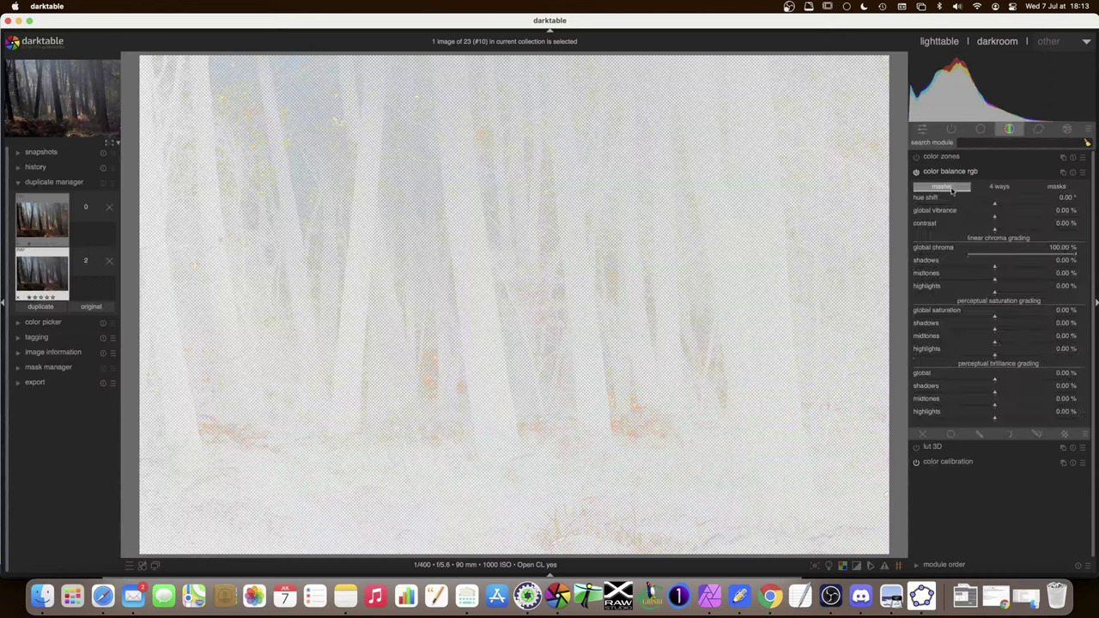
pyautogui.click(1057, 186)
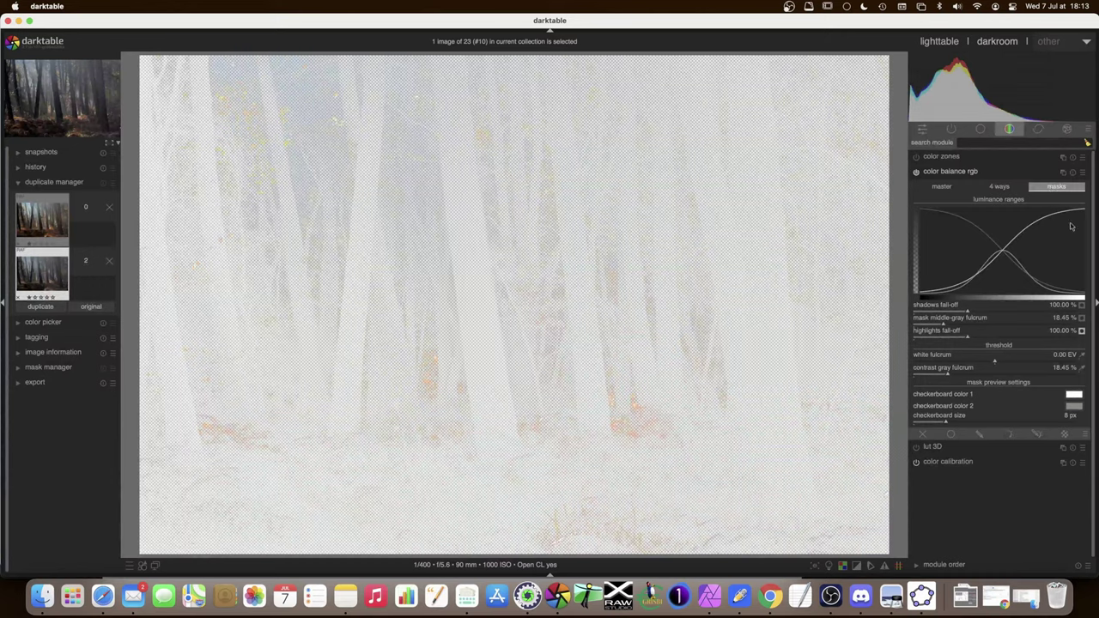
# Turn off the mask preview and set master highlights chroma to 89.47 %
pyautogui.click(1081, 331)
pyautogui.click(942, 188)
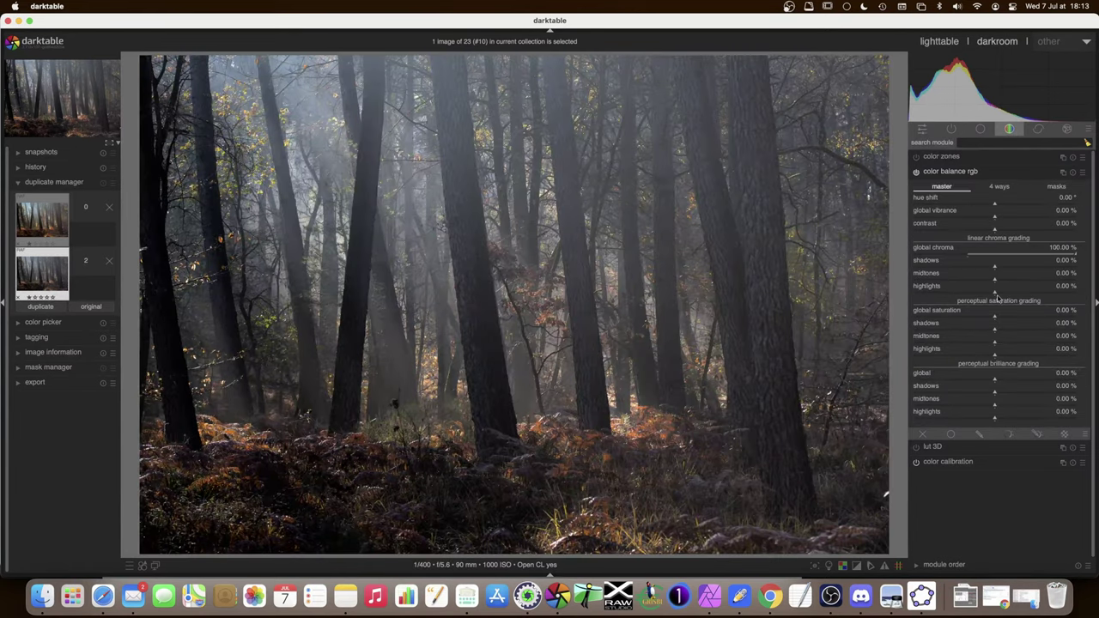
pyautogui.moveTo(995, 294); pyautogui.dragTo(1057, 293)
pyautogui.moveTo(1058, 295)
pyautogui.mouseDown()
pyautogui.moveTo(1026, 295)
pyautogui.moveTo(1063, 295)
pyautogui.mouseUp()
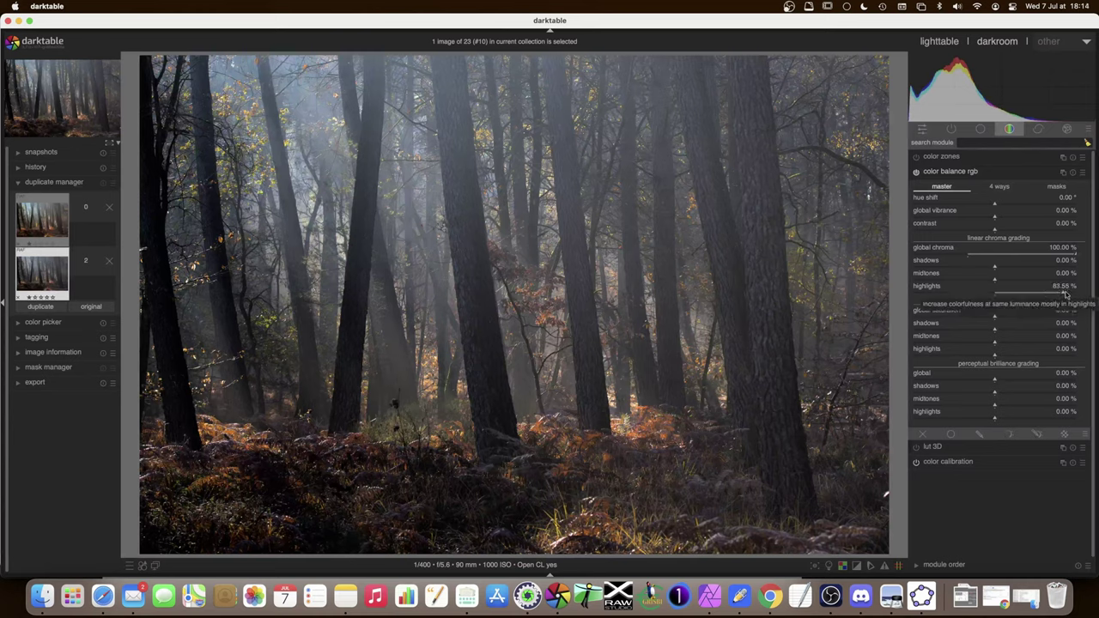
pyautogui.click(1068, 296)
# Compare the grade by toggling color balance rgb off and on, leaving it active
pyautogui.click(917, 172)
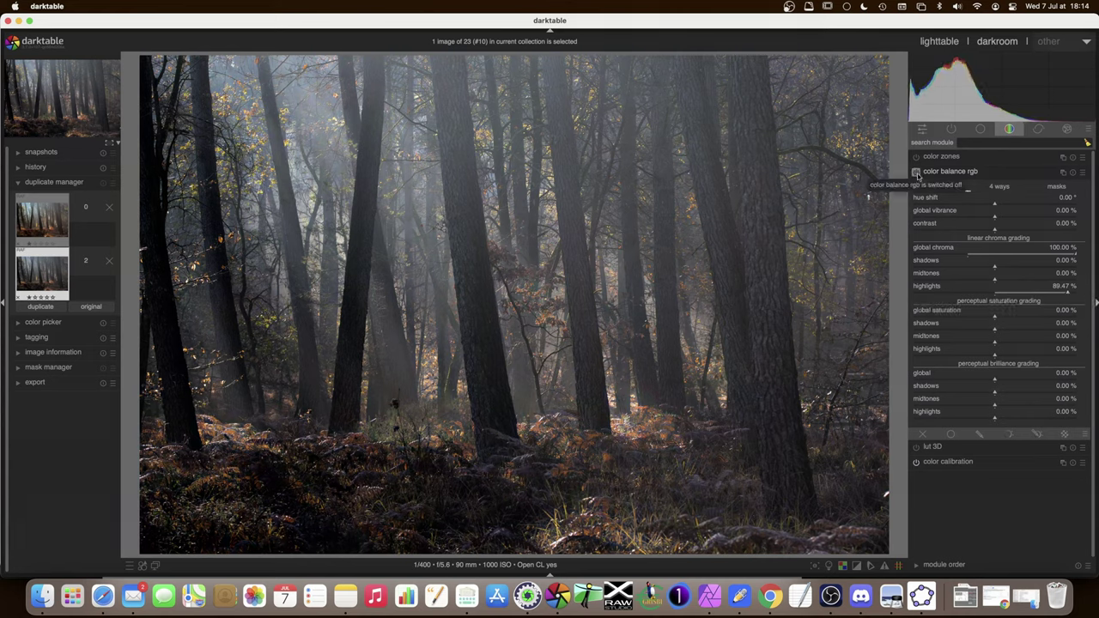
pyautogui.click(916, 172)
pyautogui.click(916, 172)
pyautogui.click(917, 172)
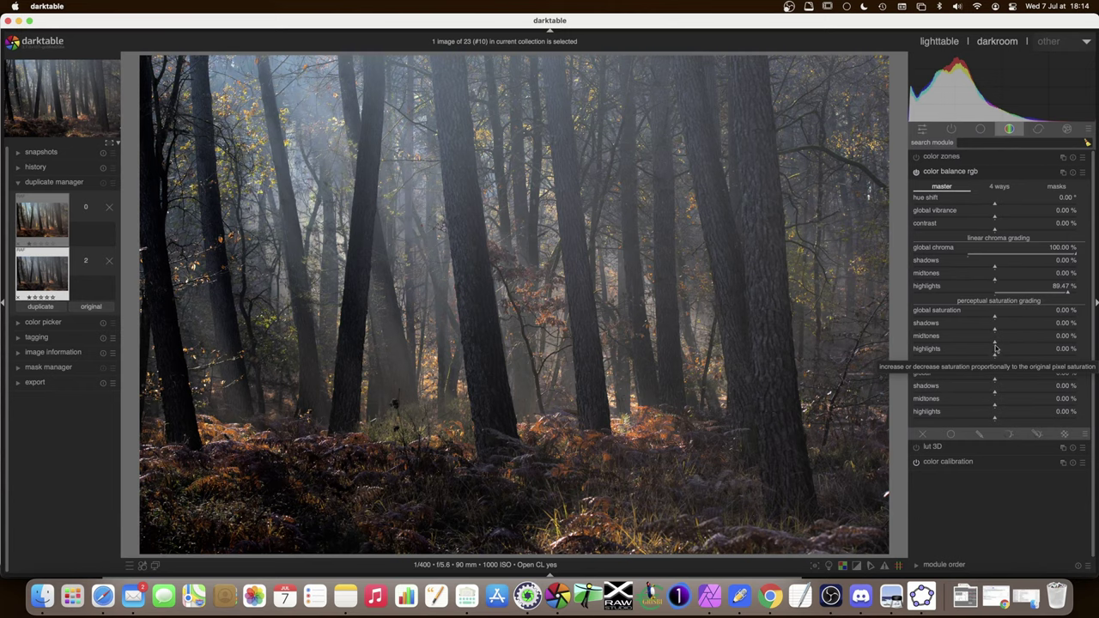
# Set midtones perceptual saturation to about 14 % (13.98 %)
pyautogui.scroll(1, 996, 345)
pyautogui.moveTo(996, 346); pyautogui.dragTo(1060, 346)
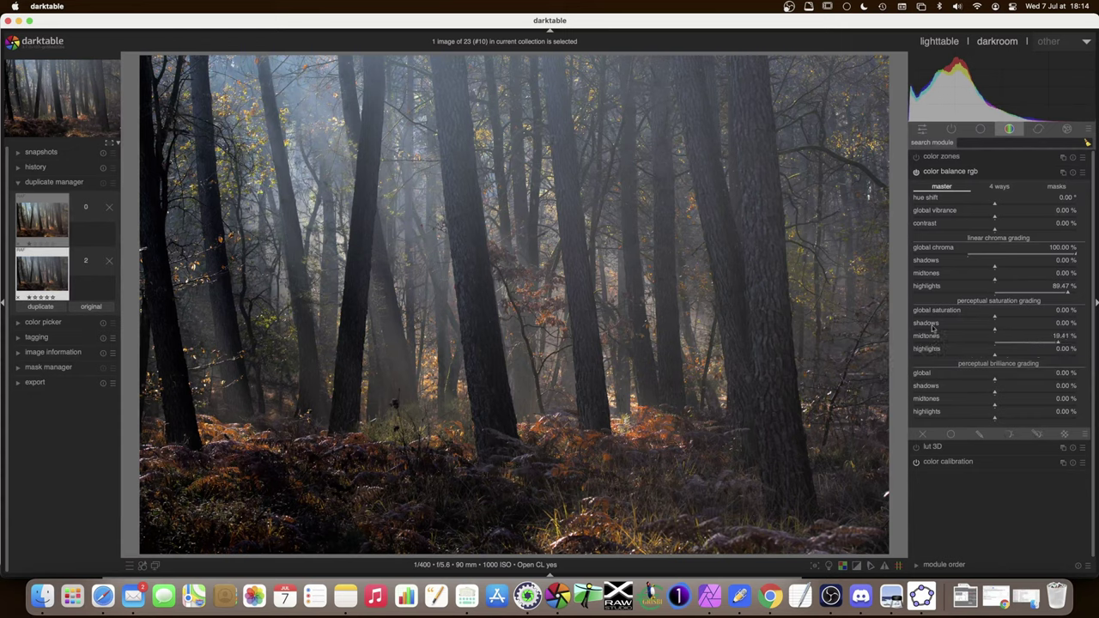
pyautogui.moveTo(1047, 345); pyautogui.dragTo(1003, 345)
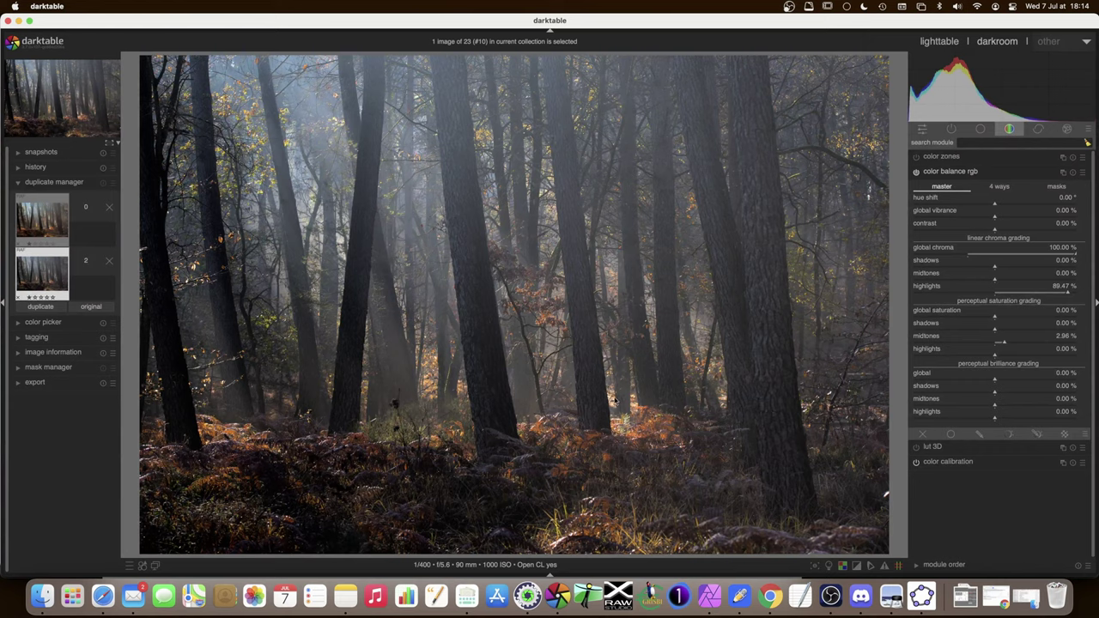
pyautogui.moveTo(1005, 344); pyautogui.dragTo(1021, 345)
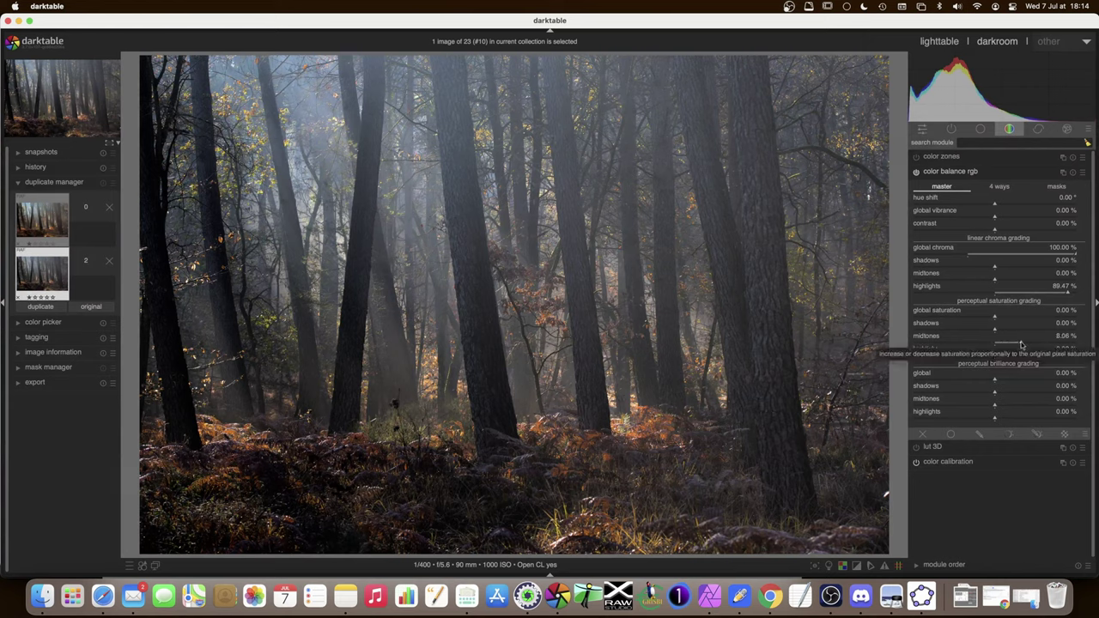
pyautogui.moveTo(1022, 344); pyautogui.dragTo(1047, 347)
pyautogui.moveTo(1047, 346); pyautogui.dragTo(1040, 347)
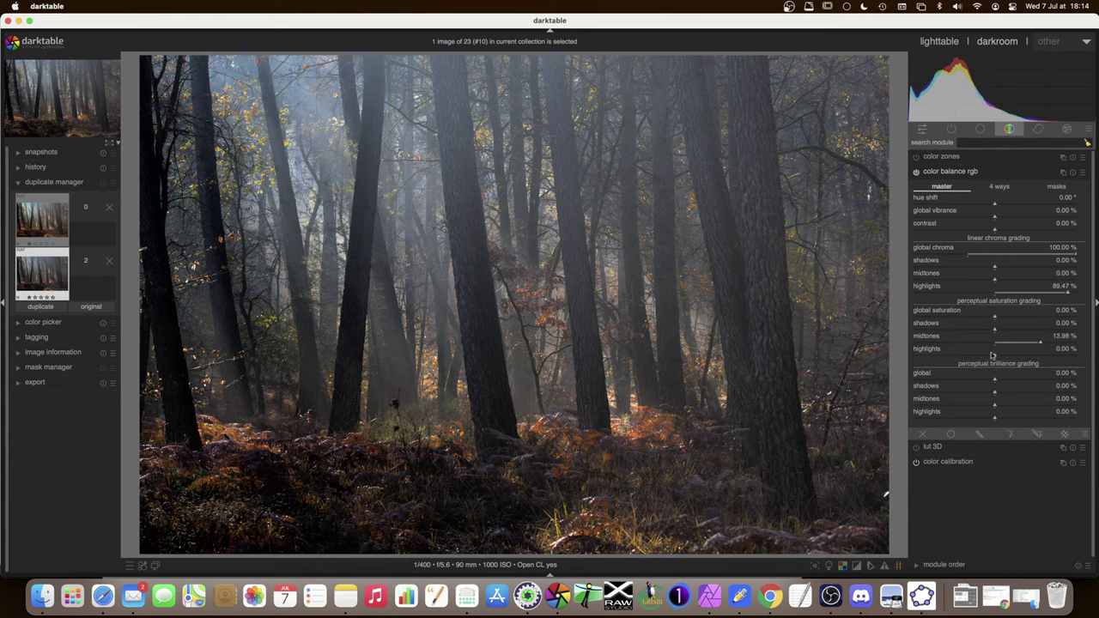
# Raise highlights saturation to 14.47 % and reset shadows saturation to 0 %
pyautogui.scroll(1, 996, 357)
pyautogui.moveTo(998, 357)
pyautogui.mouseDown()
pyautogui.moveTo(1070, 361)
pyautogui.moveTo(921, 357)
pyautogui.moveTo(1043, 359)
pyautogui.mouseUp()
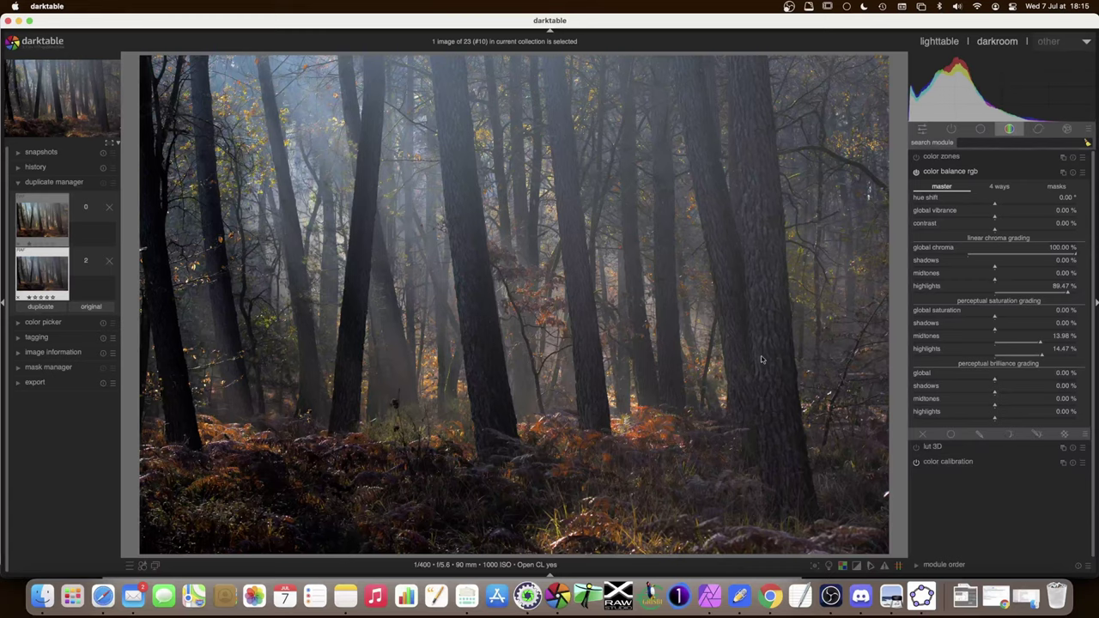
pyautogui.moveTo(997, 331); pyautogui.dragTo(925, 332)
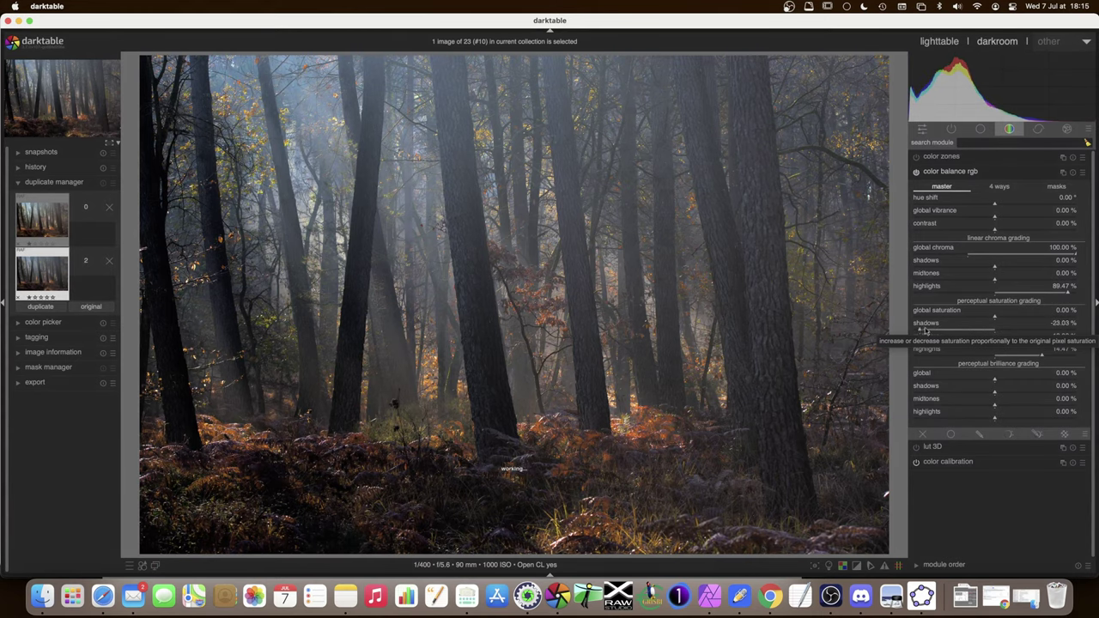
pyautogui.doubleClick(985, 331)
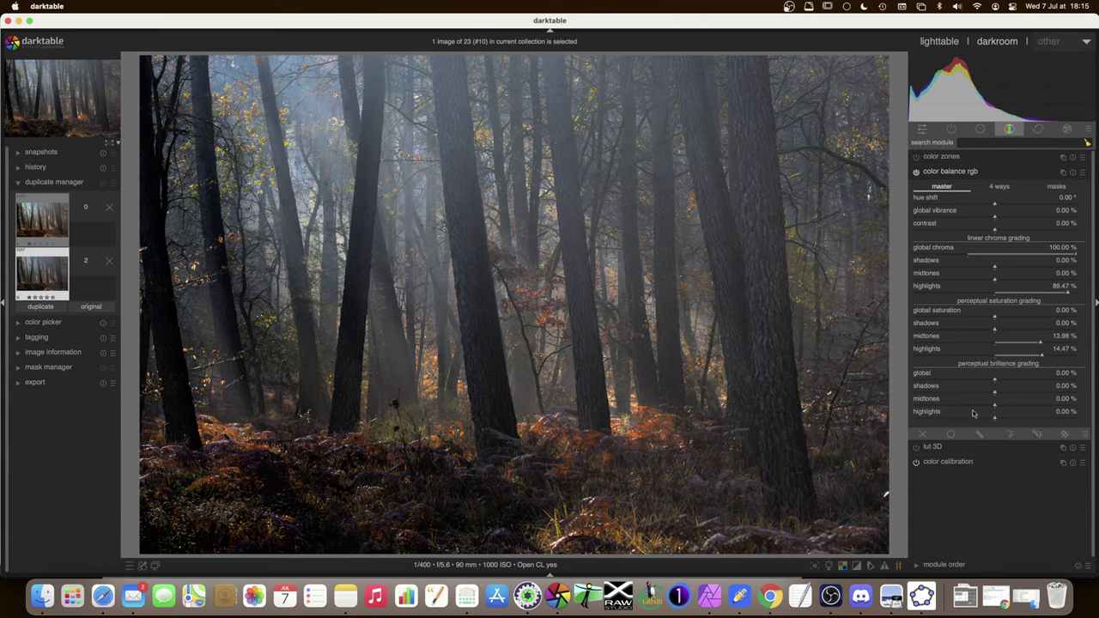
# Raise highlights brilliance to about 12 %, comparing with the module off, then show 4 ways
pyautogui.moveTo(996, 420); pyautogui.dragTo(1034, 420)
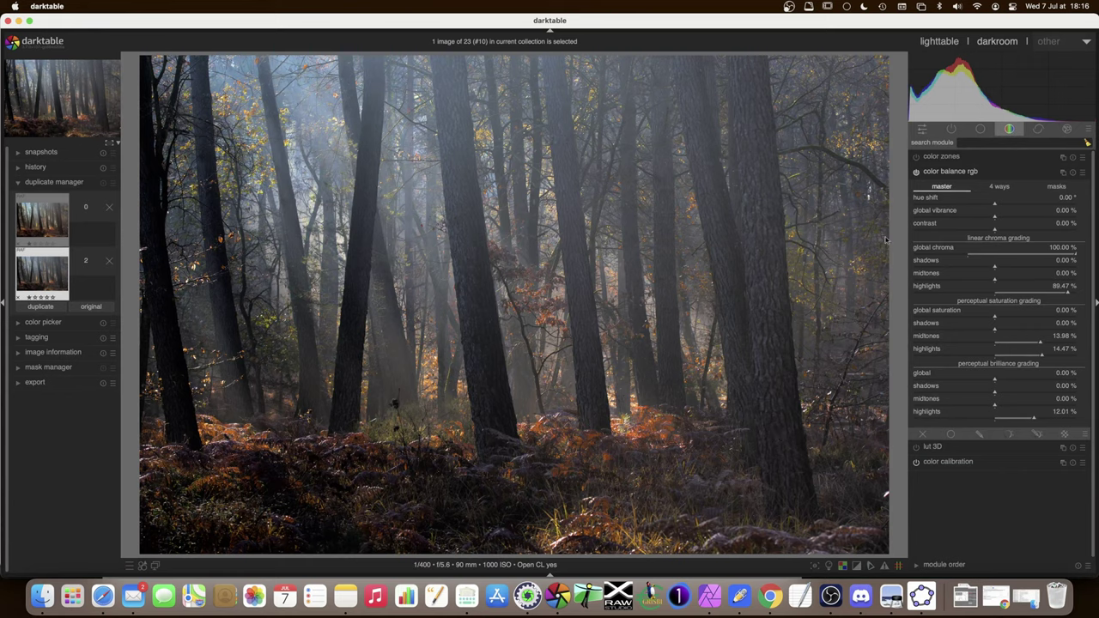
pyautogui.click(916, 172)
pyautogui.click(916, 173)
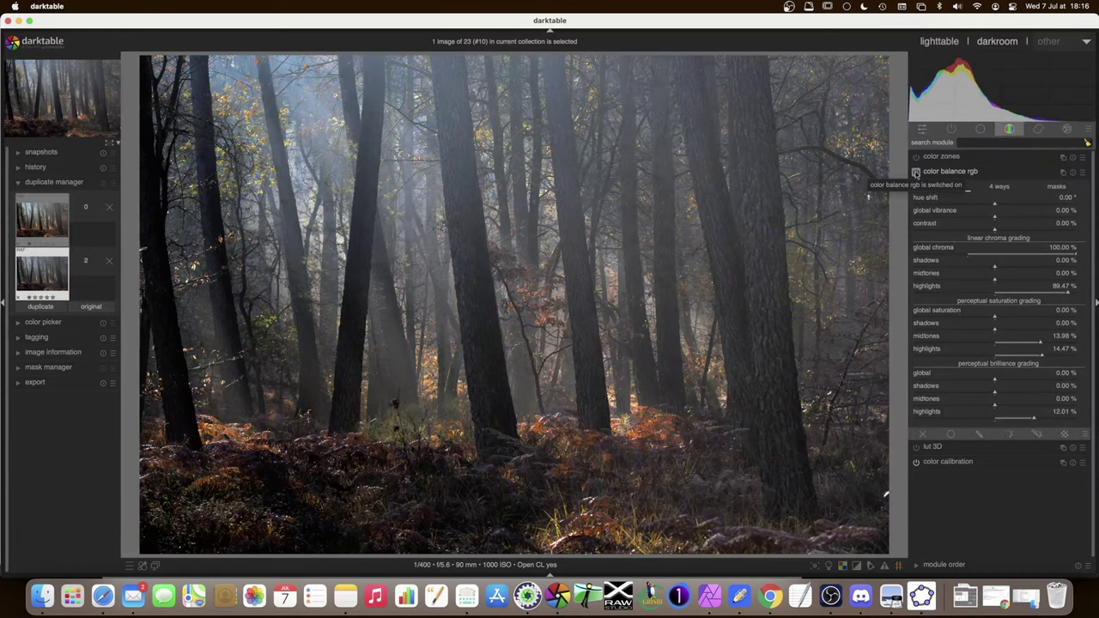
pyautogui.click(1000, 187)
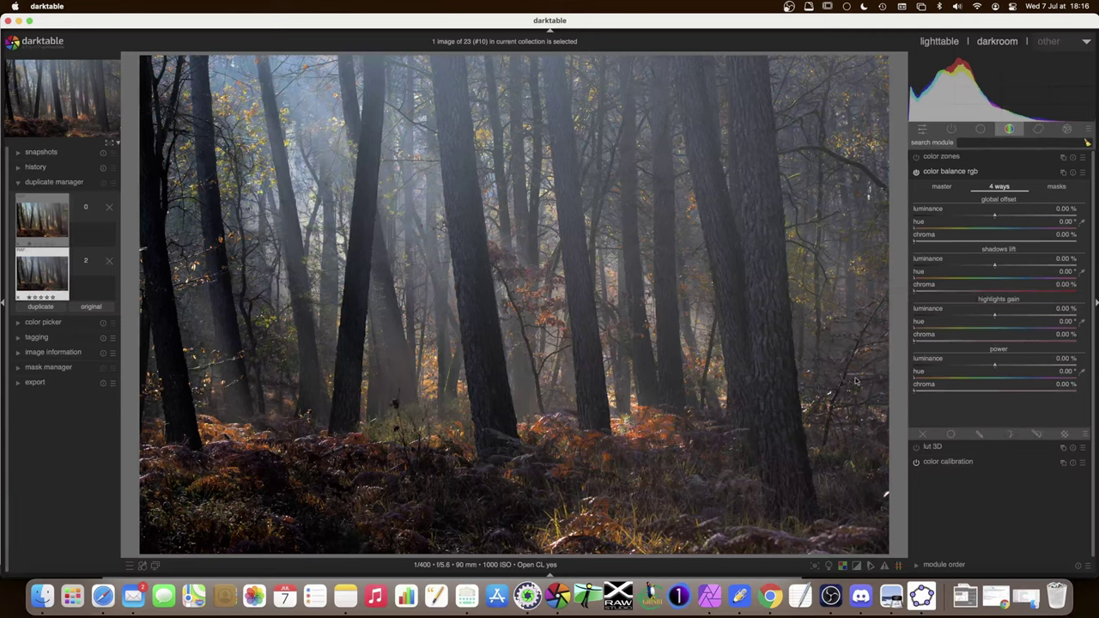
# Warm the shadows lift with hue 55.66° and chroma 7.73 %
pyautogui.click(938, 280)
pyautogui.doubleClick(938, 280)
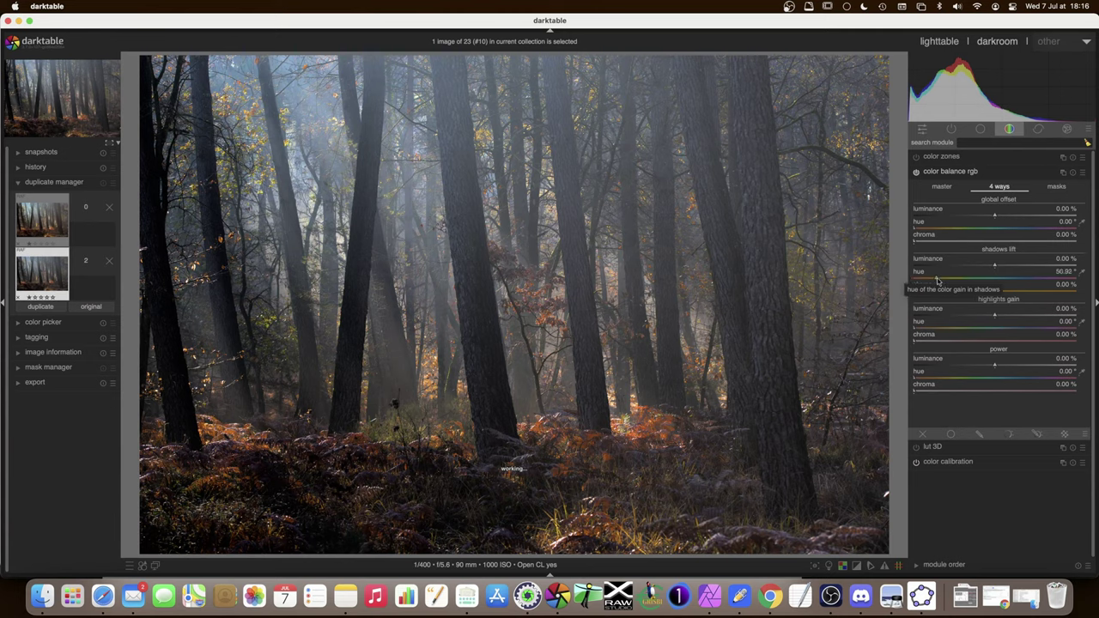
pyautogui.click(937, 280)
pyautogui.click(938, 280)
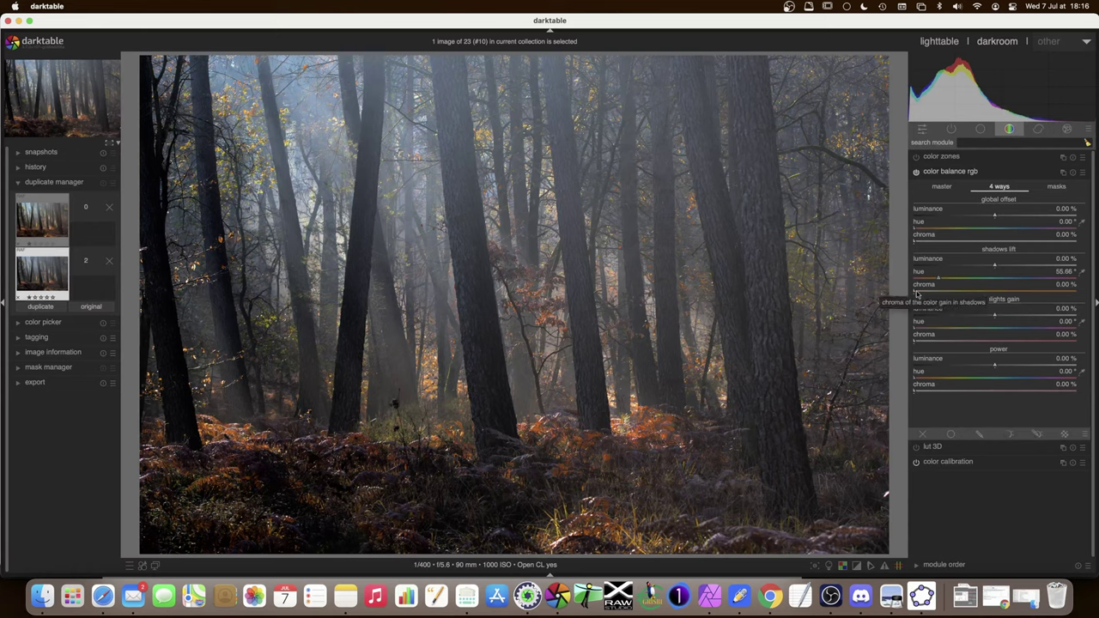
pyautogui.moveTo(917, 293)
pyautogui.mouseDown()
pyautogui.moveTo(1040, 293)
pyautogui.moveTo(938, 294)
pyautogui.mouseUp()
pyautogui.scroll(-5, 938, 294)
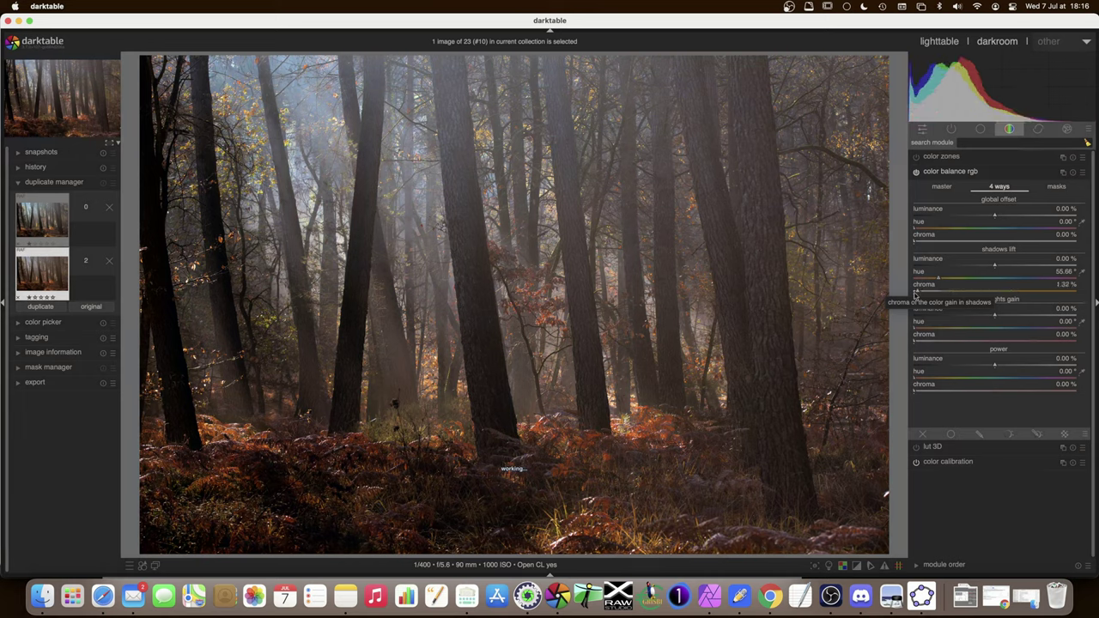
pyautogui.scroll(3, 938, 294)
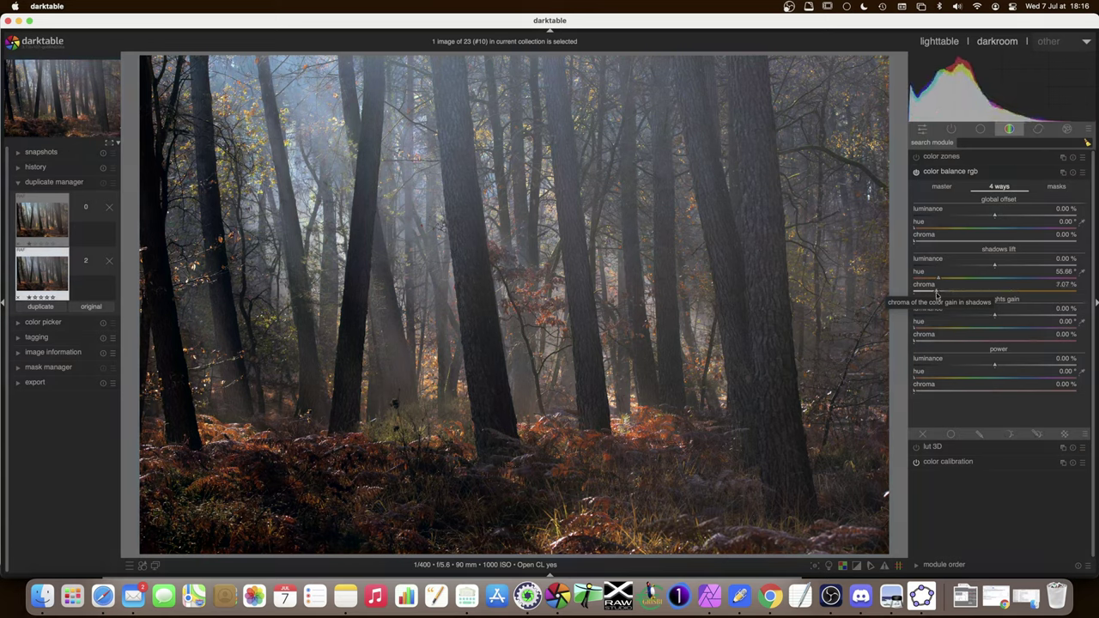
pyautogui.scroll(1, 938, 295)
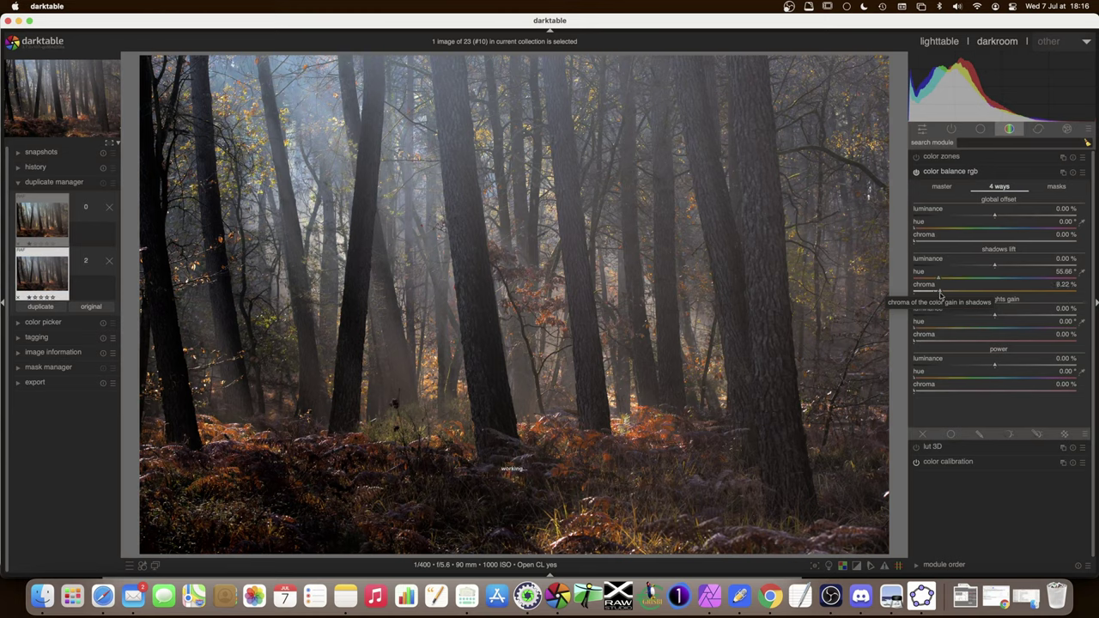
pyautogui.scroll(3, 938, 294)
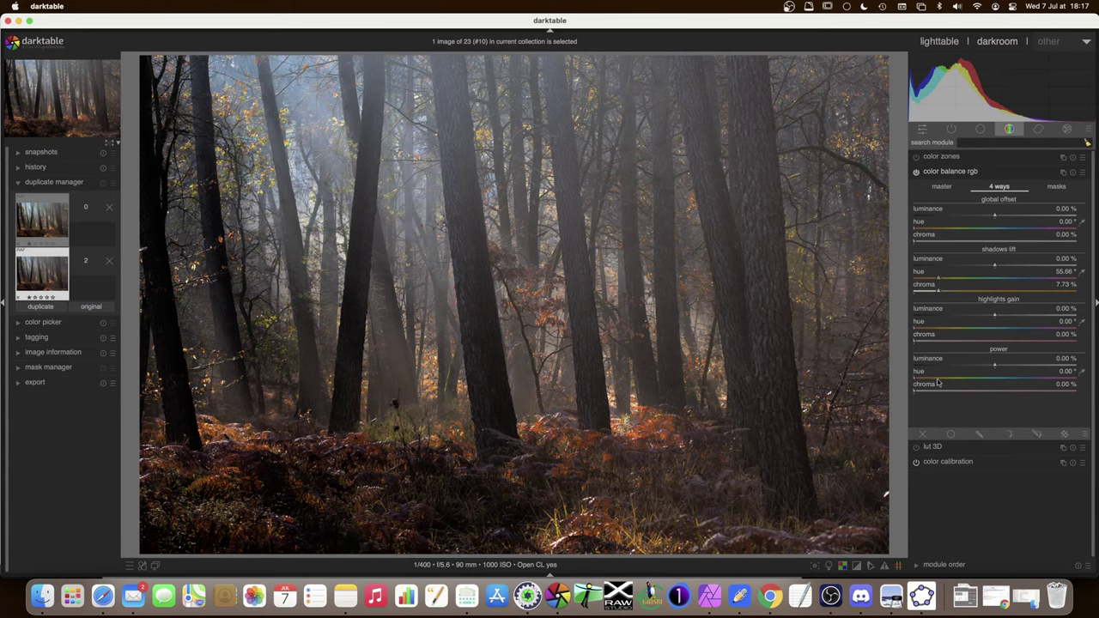
# Set power hue to 156.68°, chroma to 1.35 % and luminance to -1.15 %
pyautogui.click(1003, 380)
pyautogui.moveTo(1003, 380); pyautogui.dragTo(986, 380)
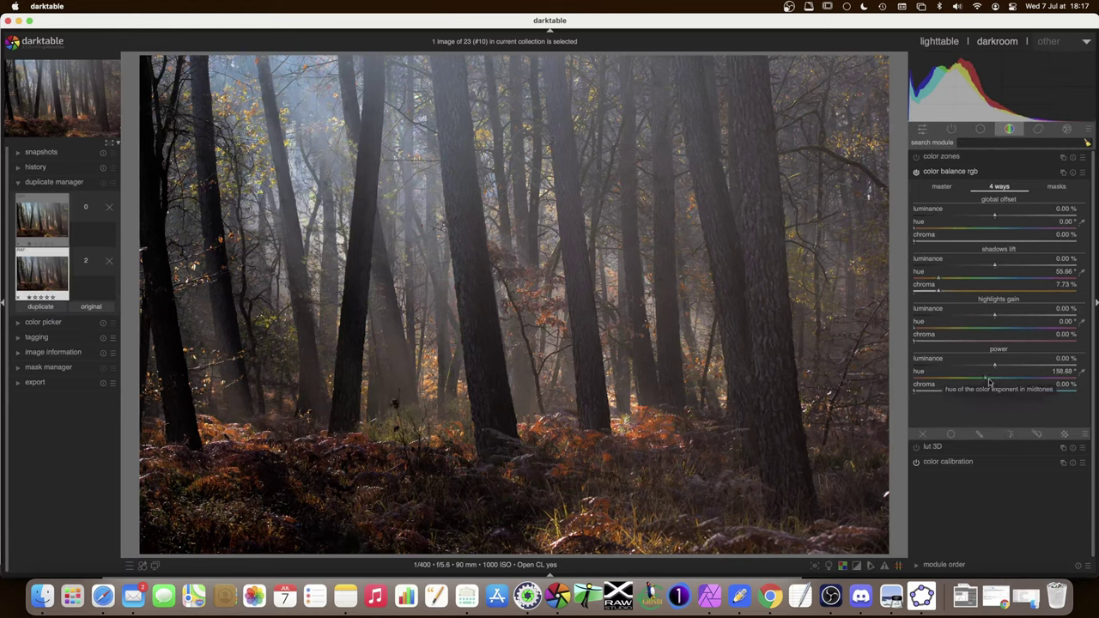
pyautogui.moveTo(917, 393); pyautogui.dragTo(940, 394)
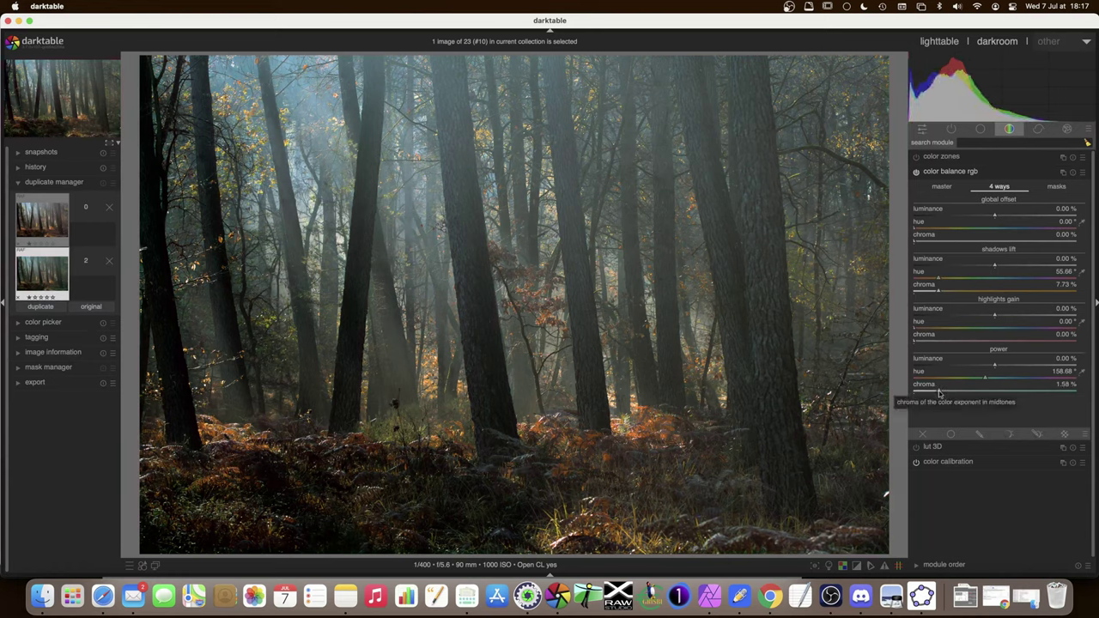
pyautogui.click(939, 393)
pyautogui.moveTo(938, 393); pyautogui.dragTo(935, 393)
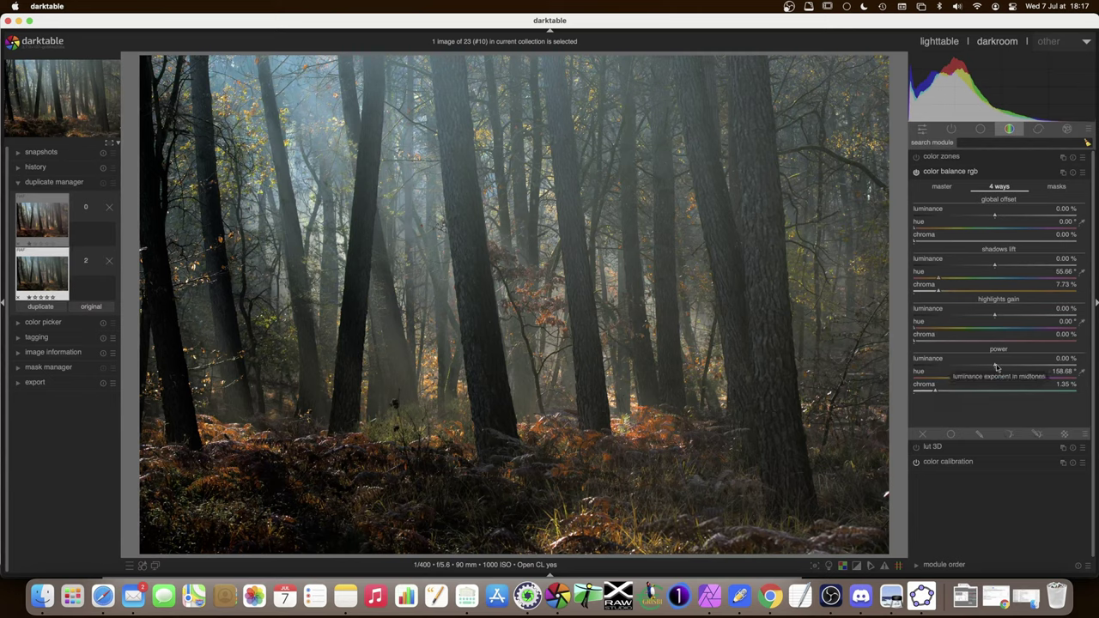
pyautogui.moveTo(996, 367)
pyautogui.mouseDown()
pyautogui.moveTo(1017, 368)
pyautogui.moveTo(994, 368)
pyautogui.mouseUp()
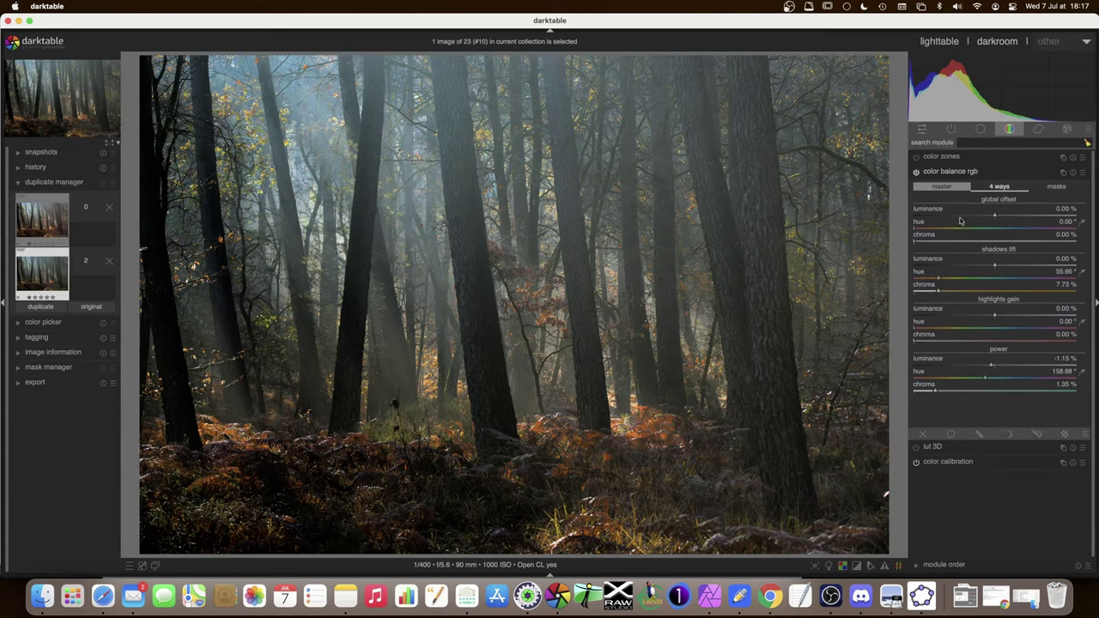
# Compare with color balance rgb toggled off and on, then collapse the module
pyautogui.click(917, 173)
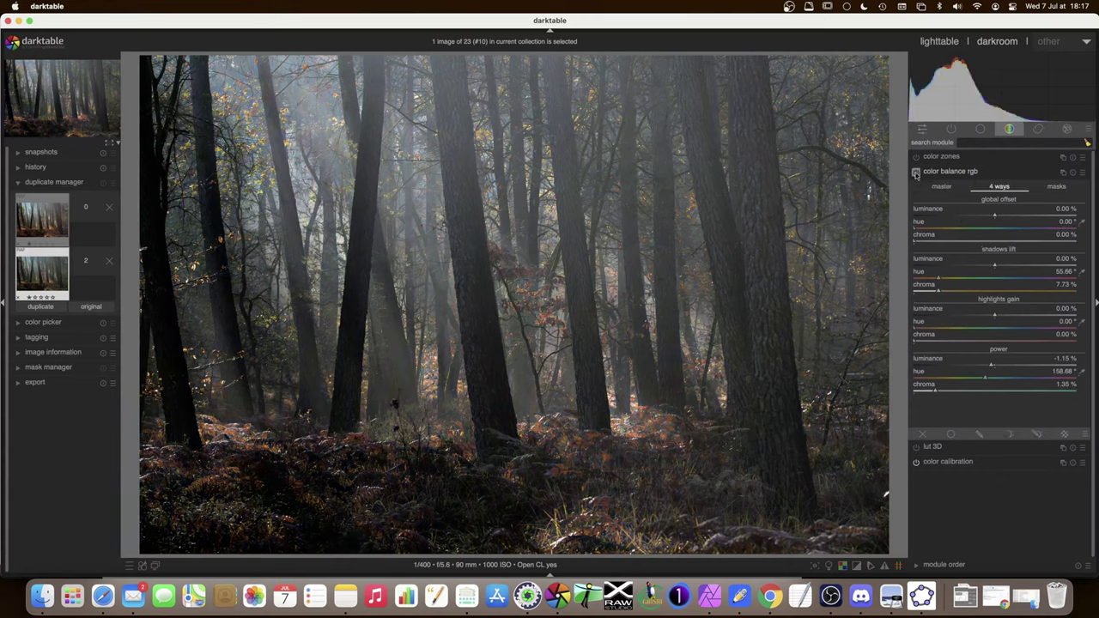
pyautogui.click(916, 172)
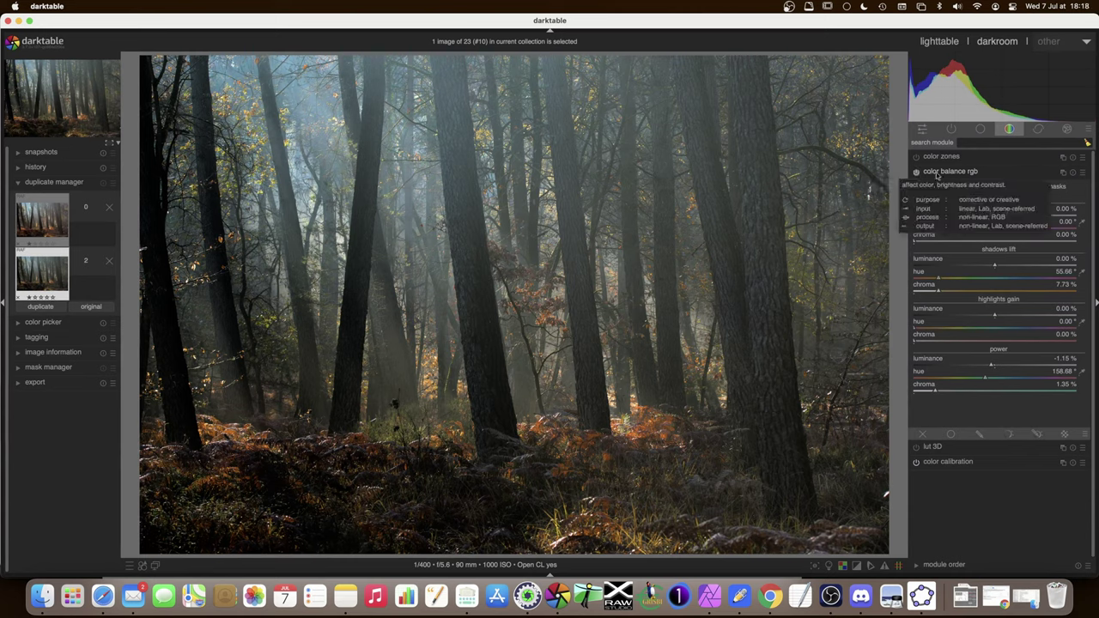
pyautogui.click(937, 176)
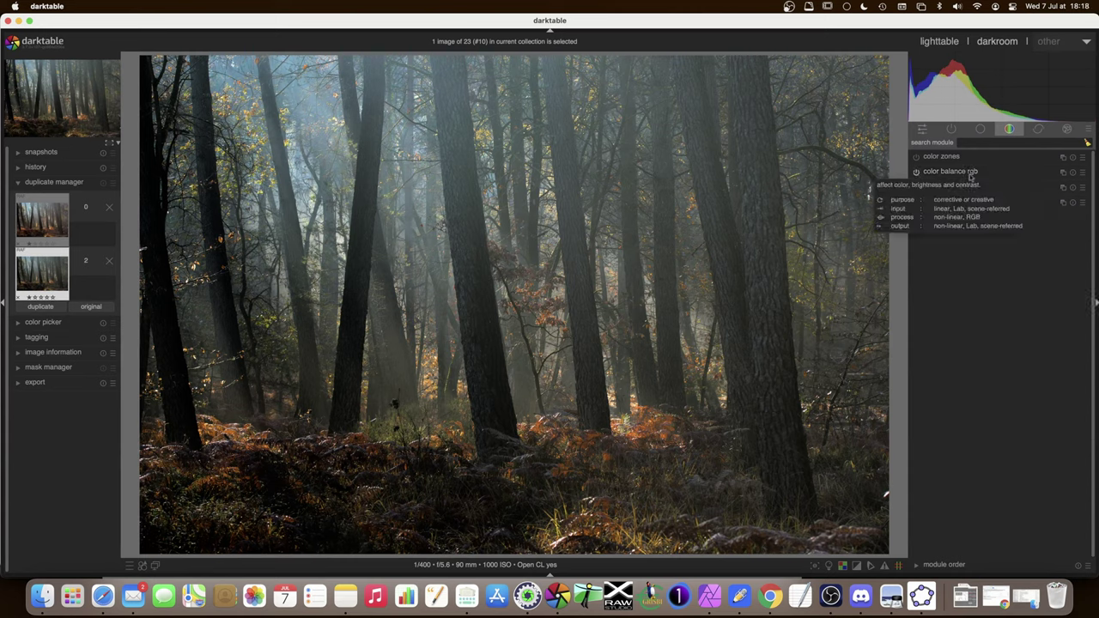
# Enable diffuse or sharpen from the effects group, then list only the active modules
pyautogui.click(952, 129)
pyautogui.click(1066, 129)
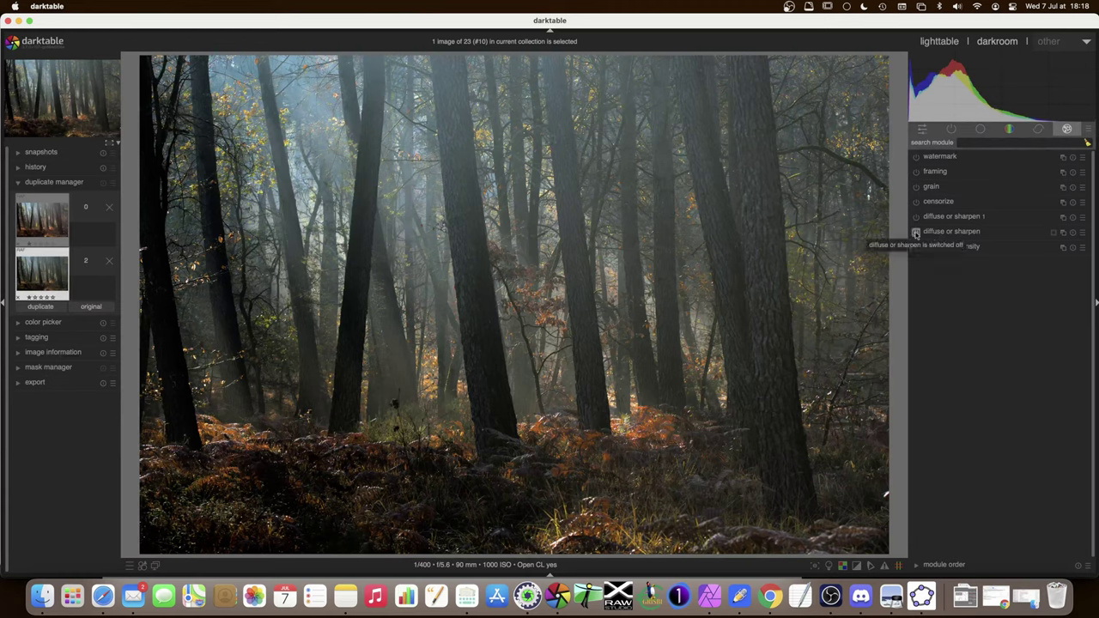
pyautogui.click(917, 234)
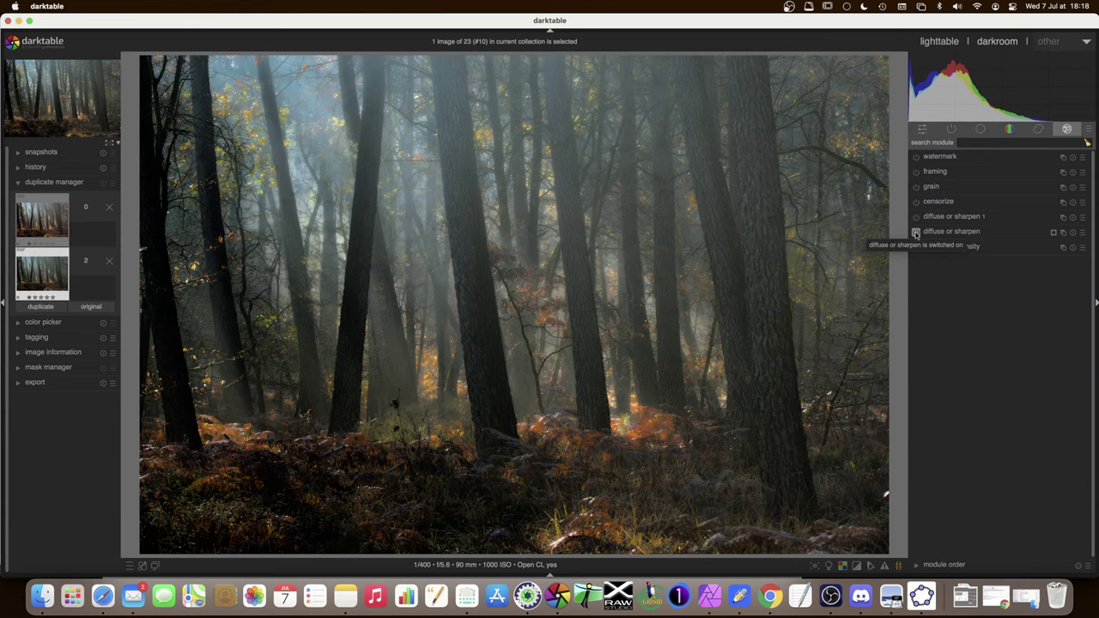
pyautogui.click(954, 131)
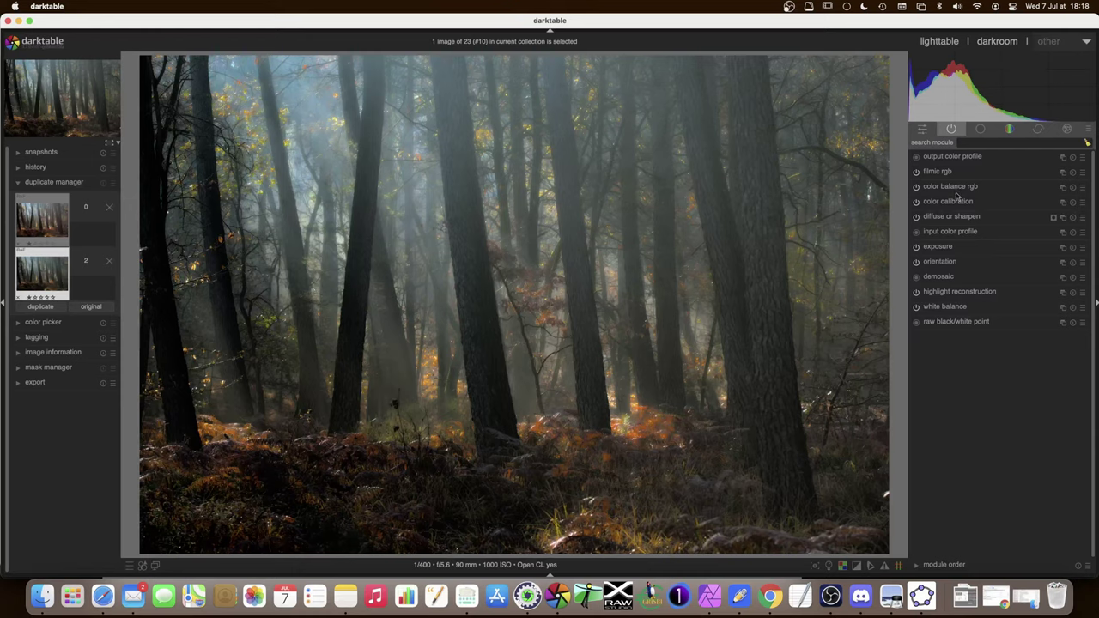
pyautogui.moveTo(953, 194)
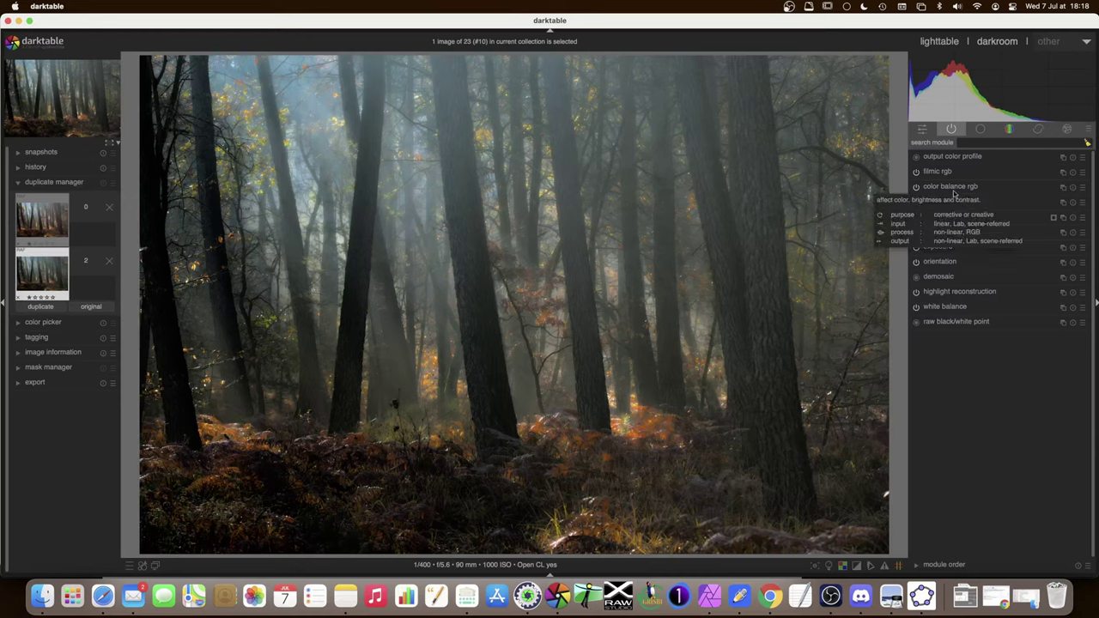